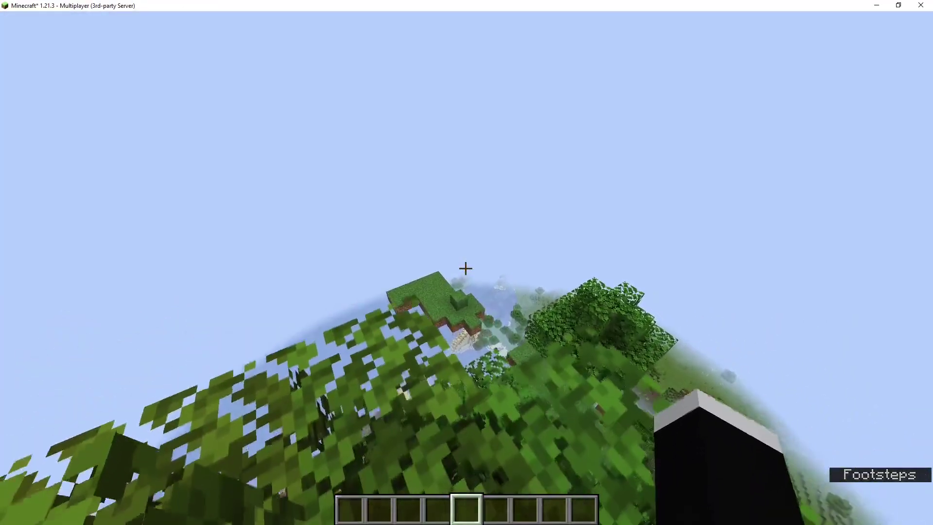
- Run /pl in chat to list the server's five plugins, including TAB
{"action": "key", "text": "slash"}
{"action": "type", "text": "pl"}
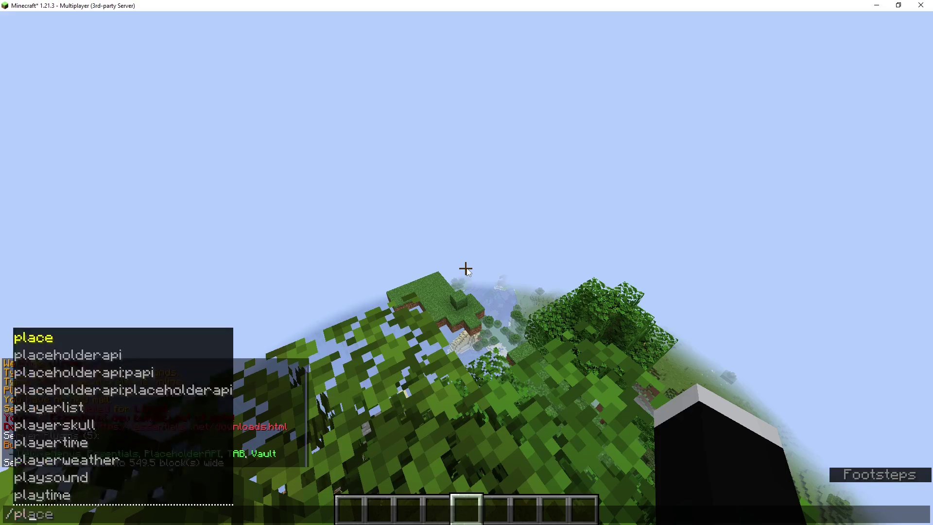
{"action": "key", "text": "Return"}
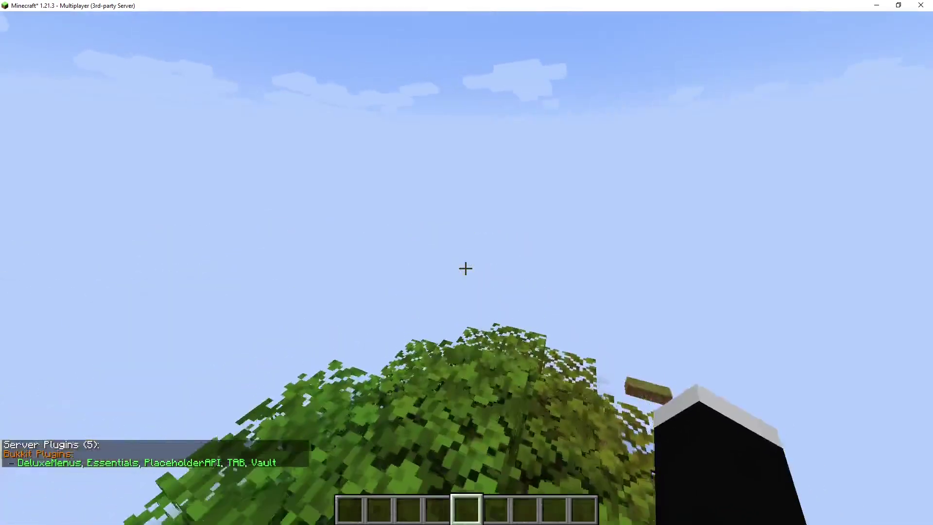
- Walk forward across the tree canopy
{"action": "key", "text": "w"}
{"action": "key", "text": "w"}
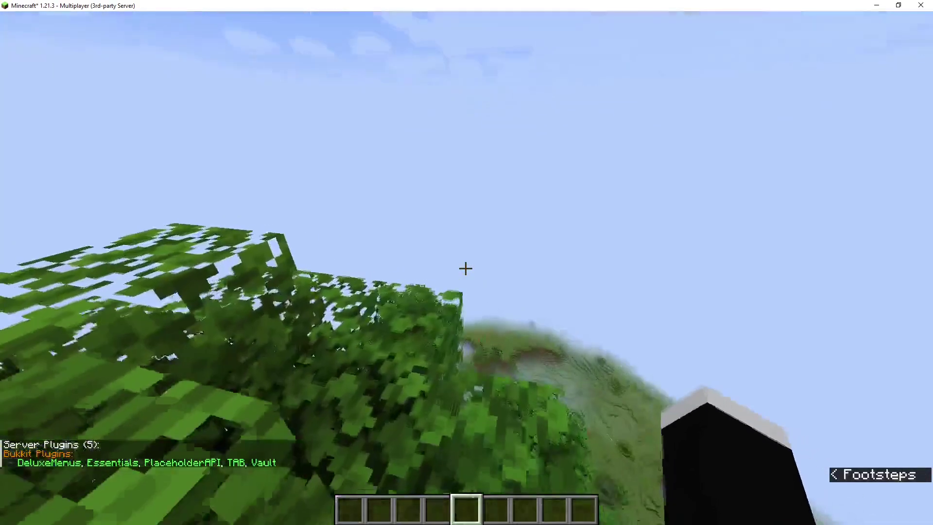
{"action": "key", "text": "w"}
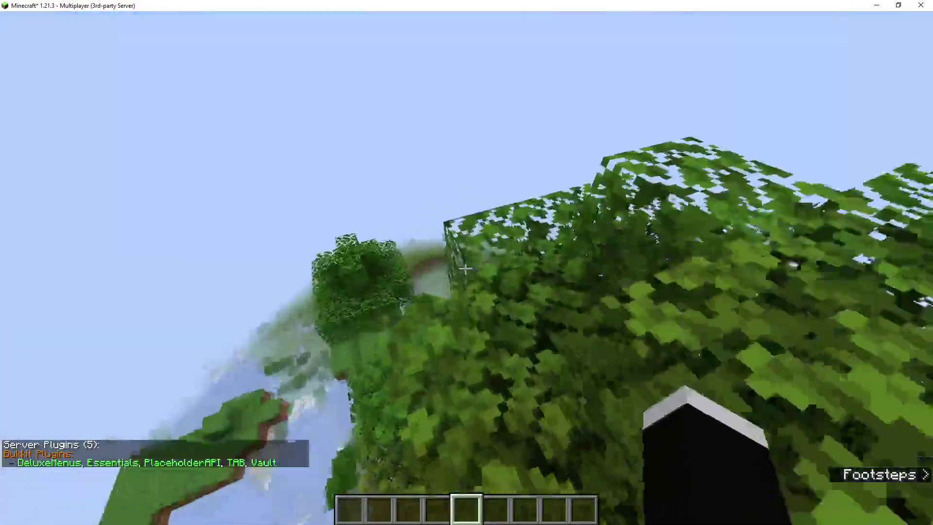
{"action": "key", "text": "w"}
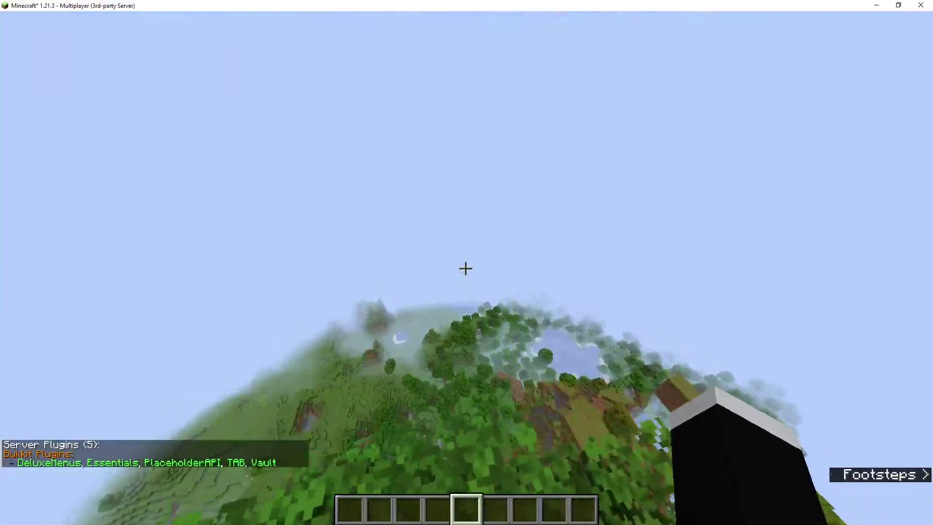
{"action": "key", "text": "w"}
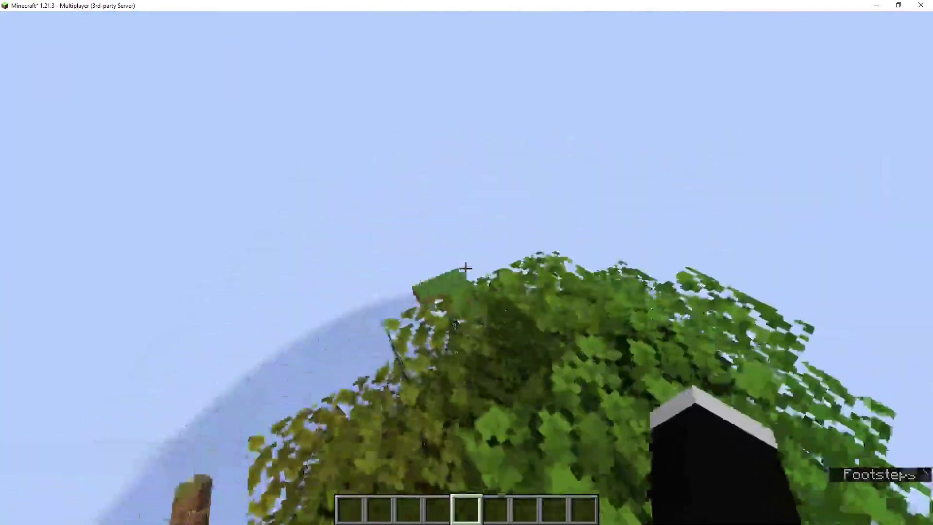
- Show the tab list and watch its animated header while walking over the canopy
{"action": "key", "text": "Tab"}
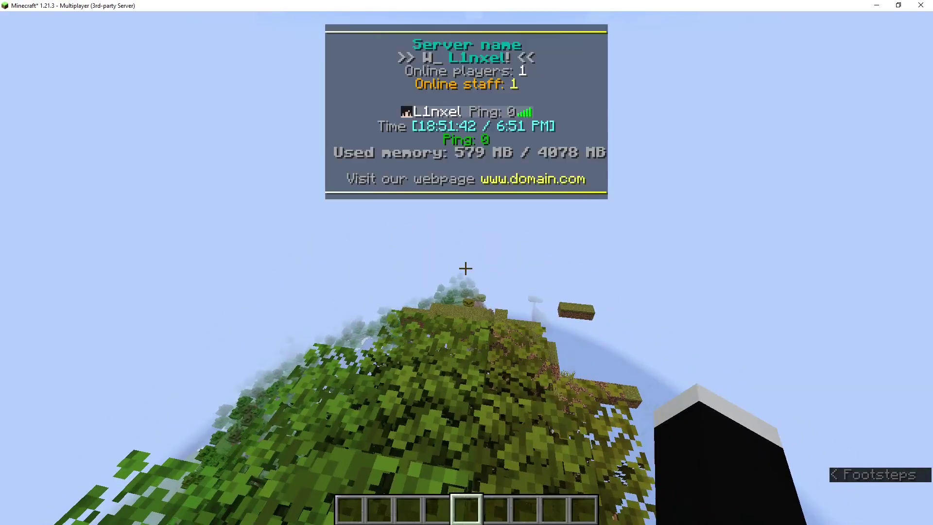
{"action": "key", "text": "w"}
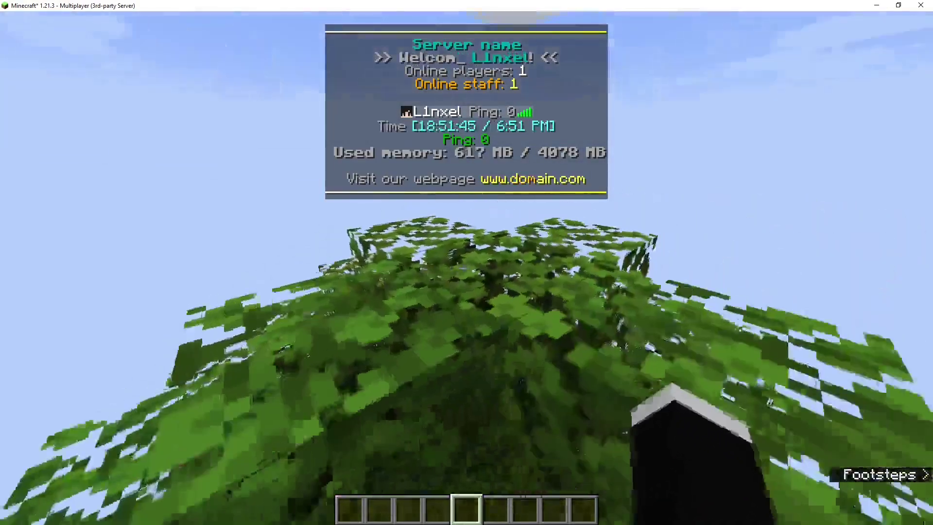
{"action": "key", "text": "w"}
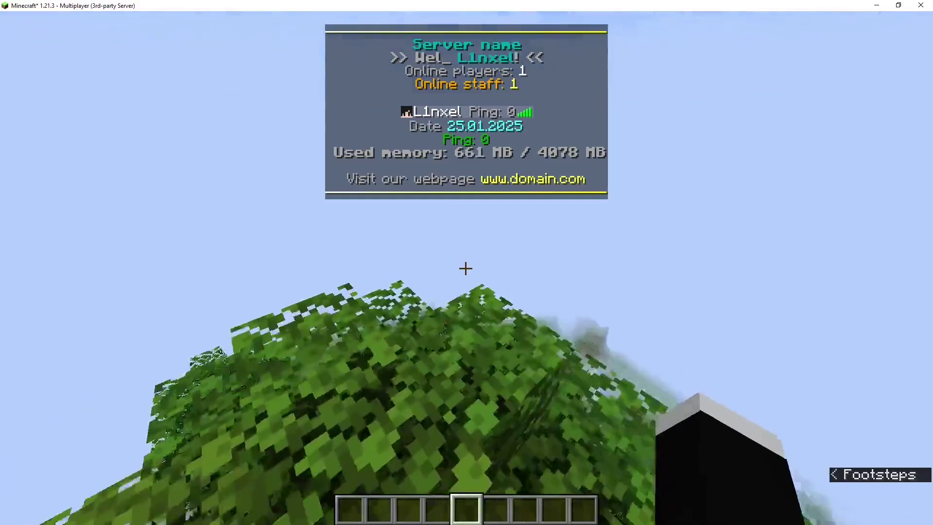
{"action": "key", "text": "w"}
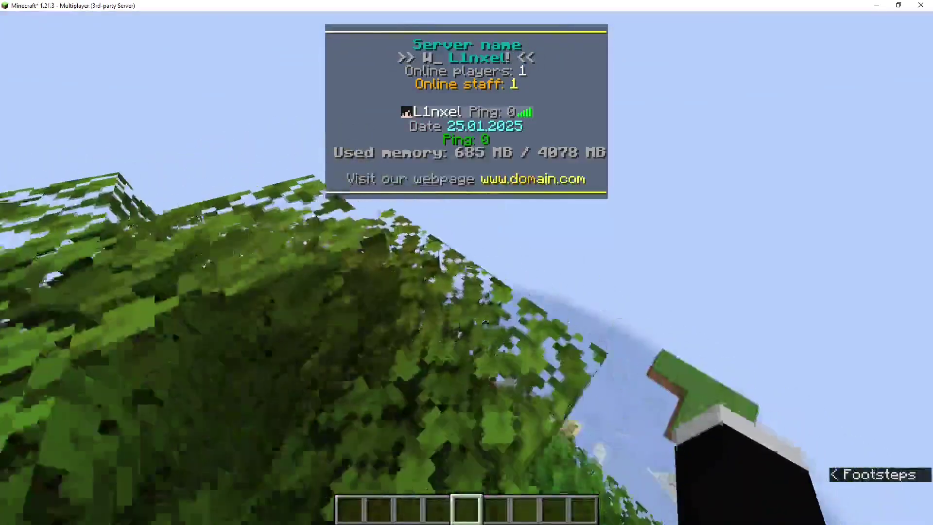
{"action": "key", "text": "w"}
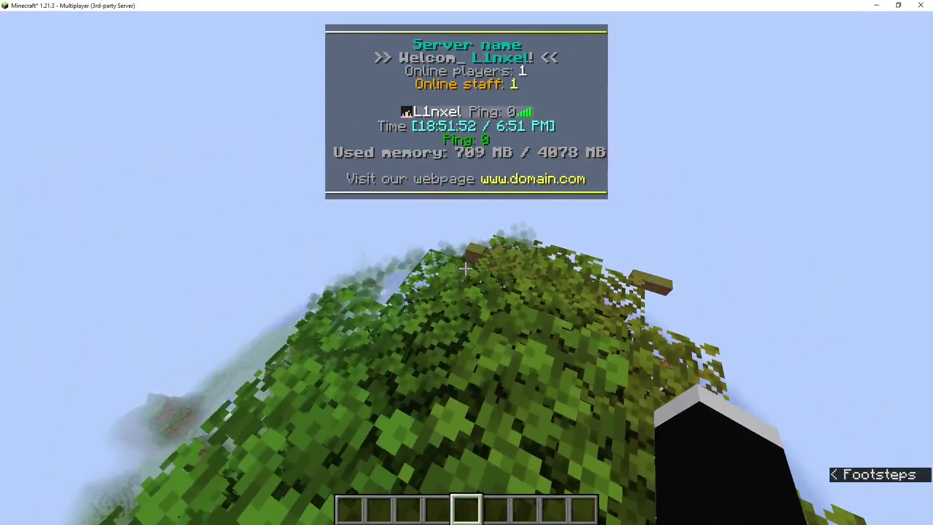
- Open the TAB plugin's config.yml in Notepad++ from the plugins folder
{"action": "key", "text": "alt+Tab"}
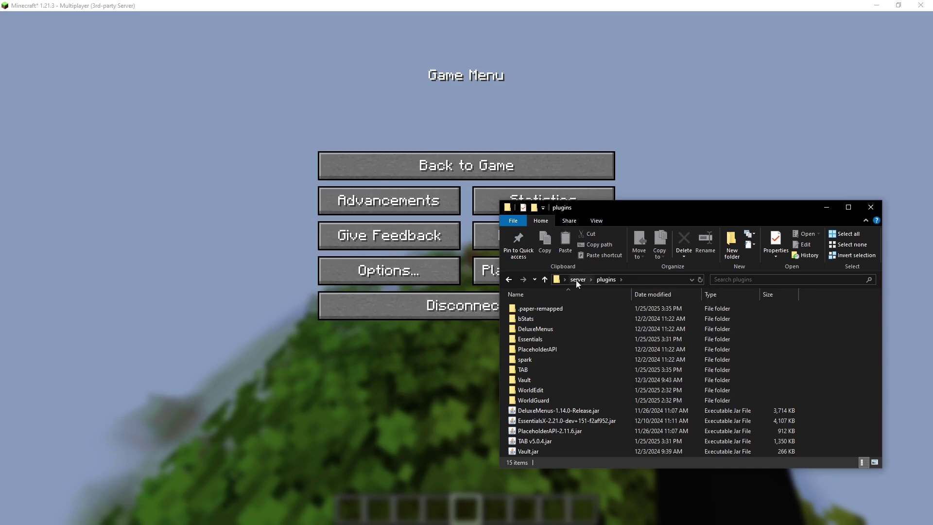
{"action": "double_click", "coordinate": [523, 369]}
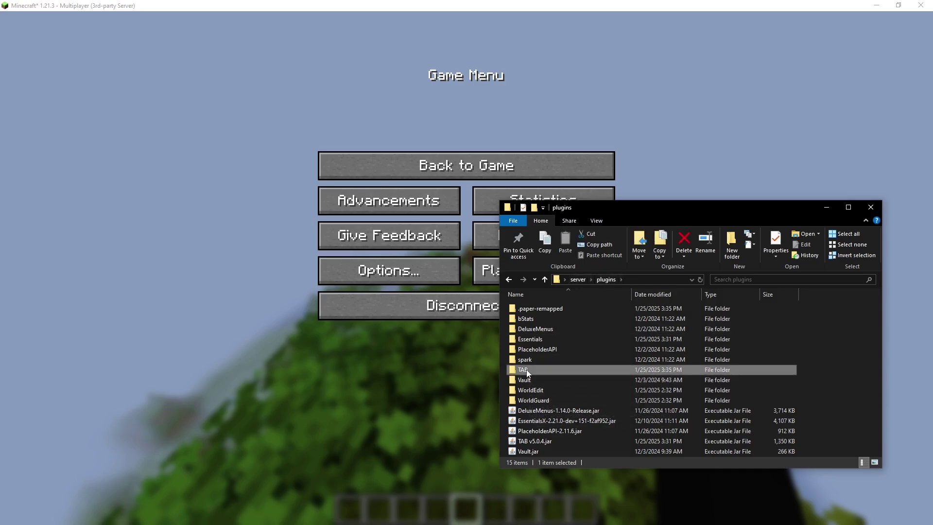
{"action": "double_click", "coordinate": [531, 319]}
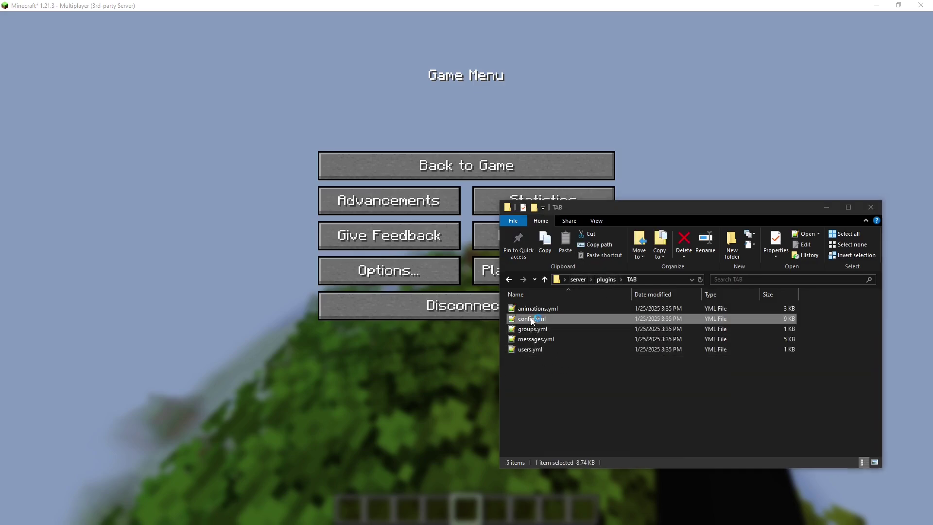
- Inspect the colour code on header line 5 of config.yml
{"action": "left_click", "coordinate": [393, 178]}
{"action": "key", "text": "End"}
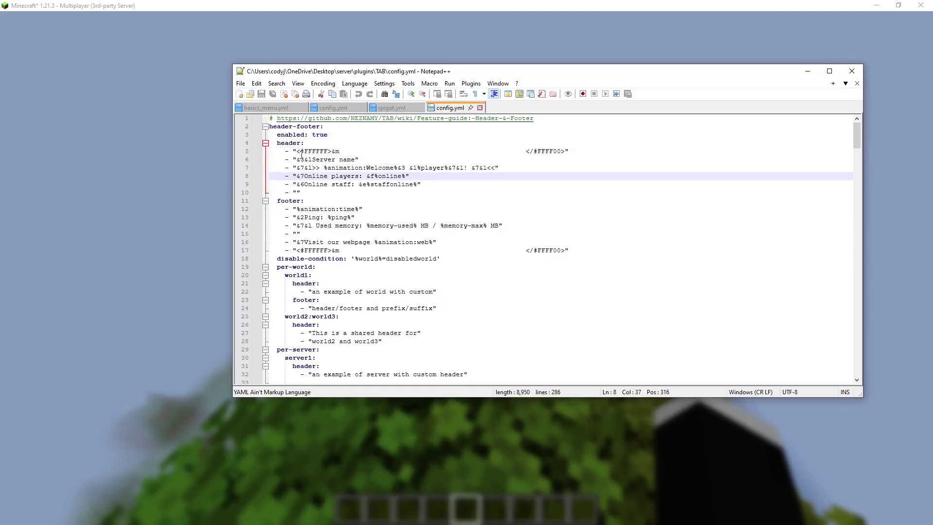
{"action": "mouse_move", "coordinate": [331, 151]}
{"action": "left_mouse_down"}
{"action": "mouse_move", "coordinate": [305, 152]}
{"action": "mouse_move", "coordinate": [348, 153]}
{"action": "left_mouse_up"}
- Resume Minecraft and view the live tab-list header again
{"action": "left_click", "coordinate": [48, 144]}
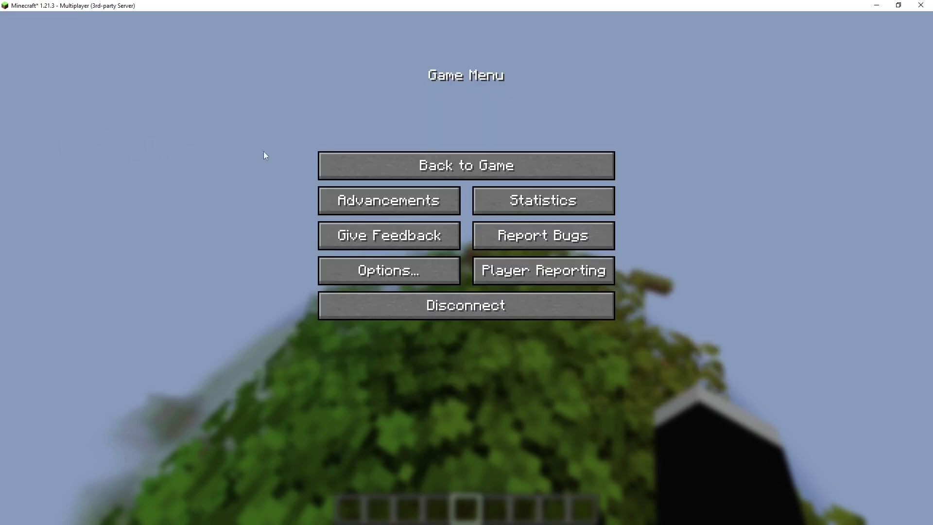
{"action": "key", "text": "Escape"}
{"action": "key", "text": "Tab"}
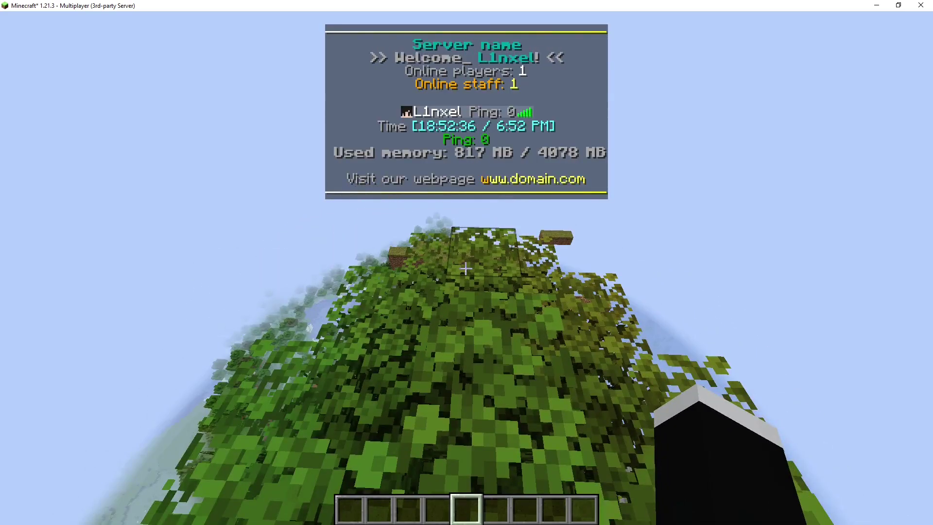
{"action": "key", "text": "w"}
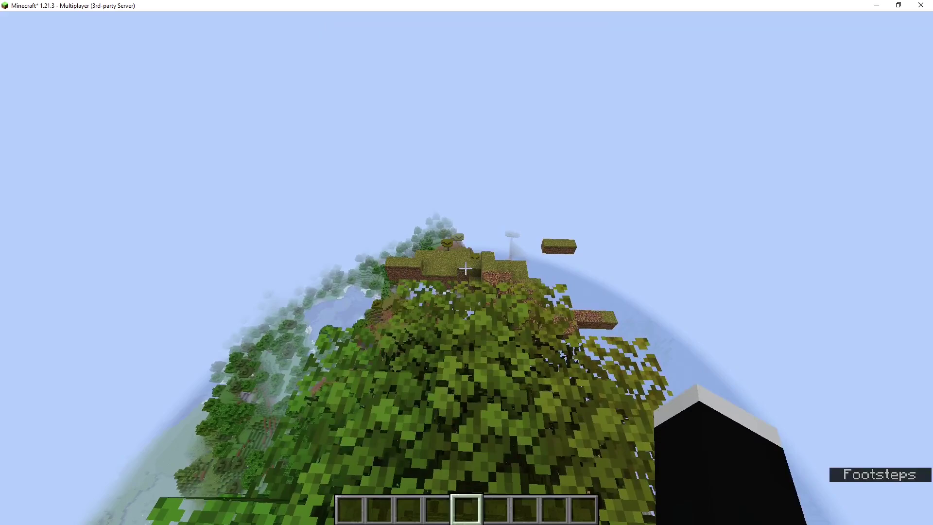
{"action": "key", "text": "super"}
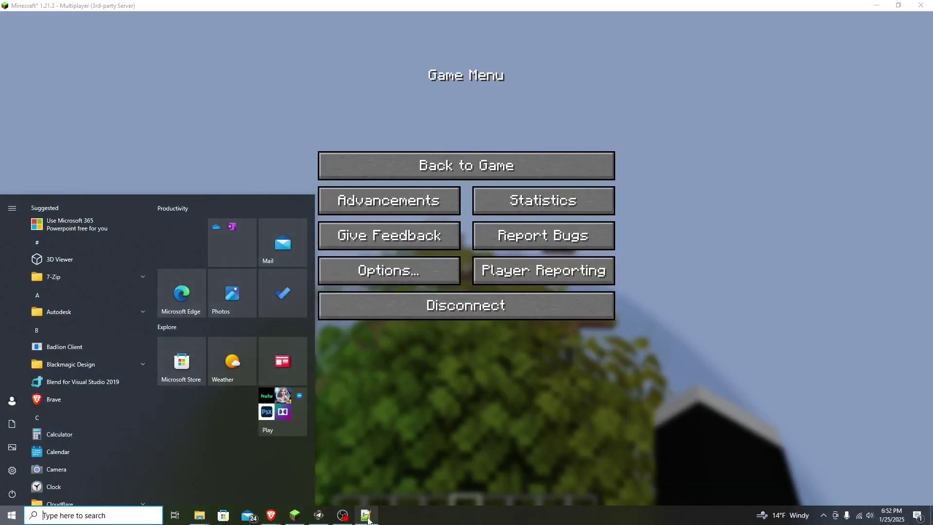
- Delete the white-to-yellow divider text on header line 5, leaving empty quotes
{"action": "left_click", "coordinate": [367, 515]}
{"action": "left_click_drag", "start_coordinate": [345, 152], "coordinate": [295, 152]}
{"action": "left_click", "coordinate": [348, 151]}
{"action": "left_click_drag", "start_coordinate": [525, 152], "coordinate": [297, 153]}
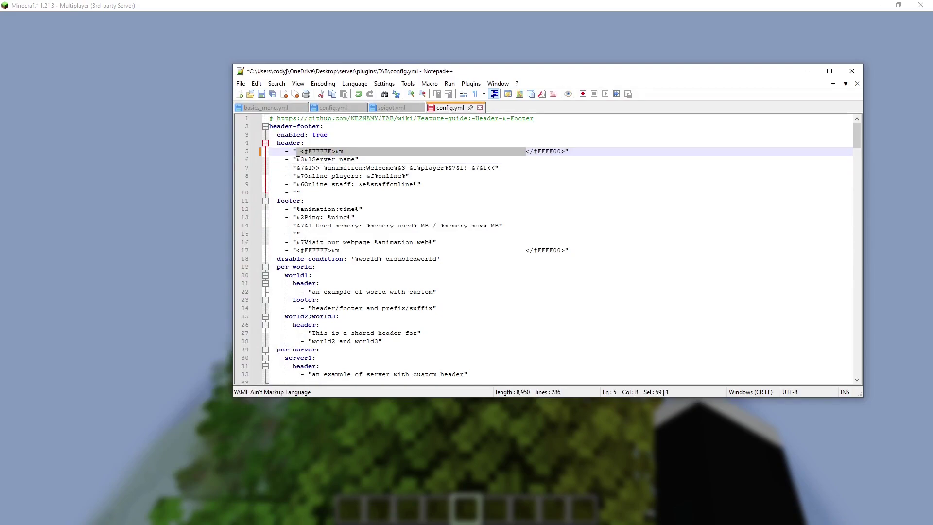
{"action": "left_click", "coordinate": [324, 152]}
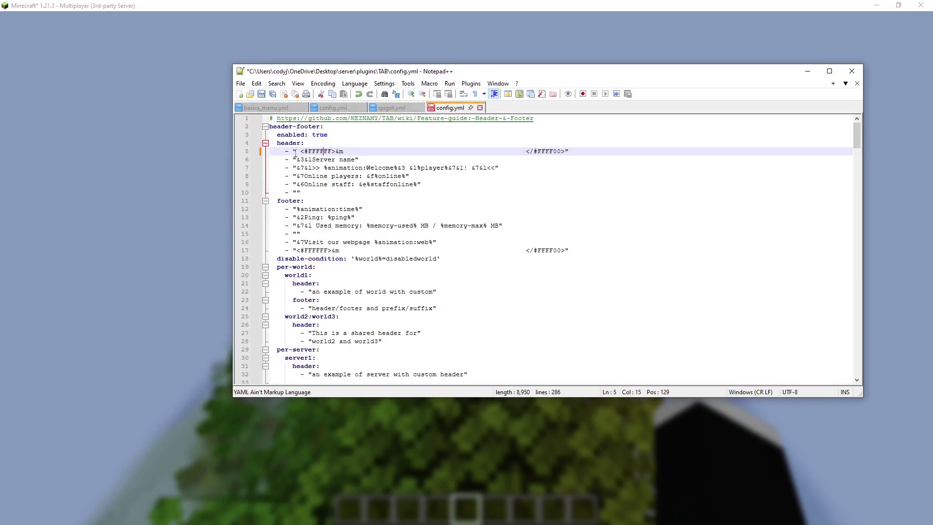
{"action": "left_click_drag", "start_coordinate": [292, 152], "coordinate": [350, 151]}
{"action": "left_click", "coordinate": [298, 152]}
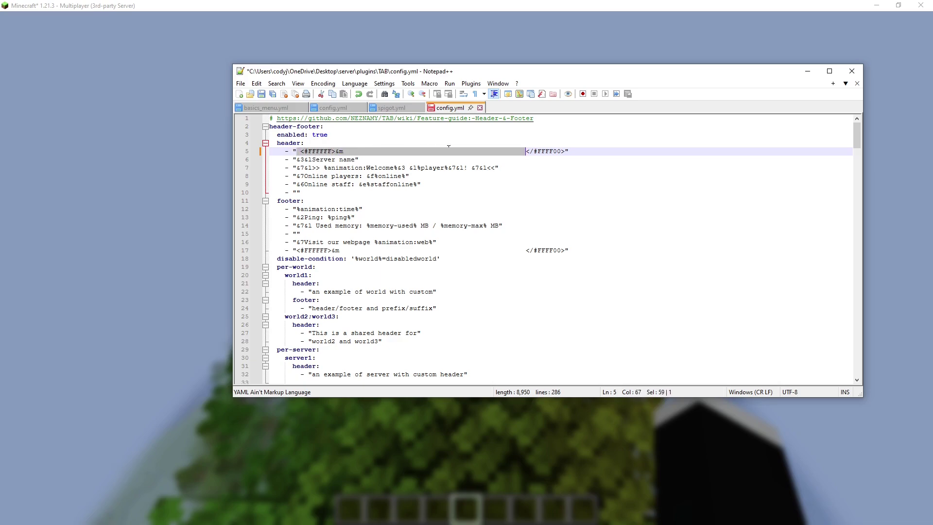
{"action": "key", "text": "shift+Right"}
{"action": "key", "text": "shift+Right"}
{"action": "key", "text": "shift+Right"}
{"action": "left_click_drag", "start_coordinate": [526, 152], "coordinate": [374, 152]}
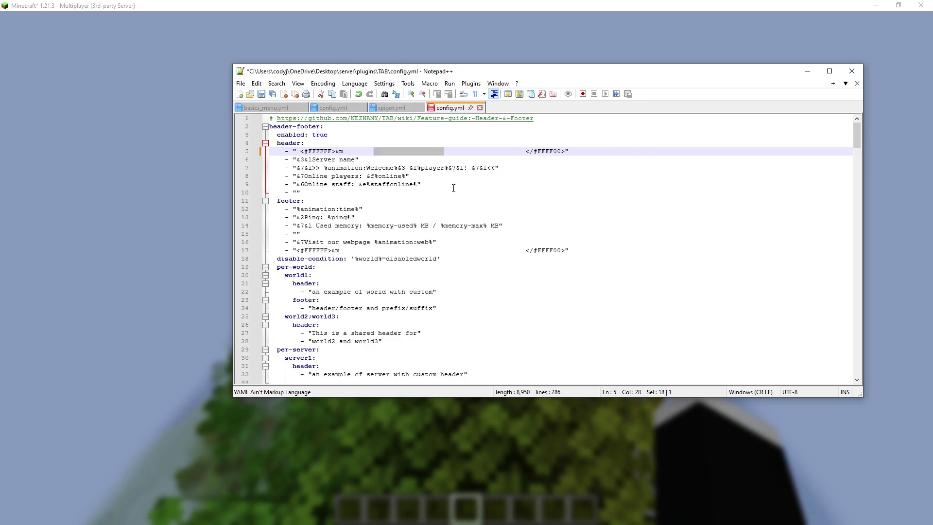
{"action": "left_click_drag", "start_coordinate": [571, 152], "coordinate": [467, 153]}
{"action": "left_click", "coordinate": [565, 151]}
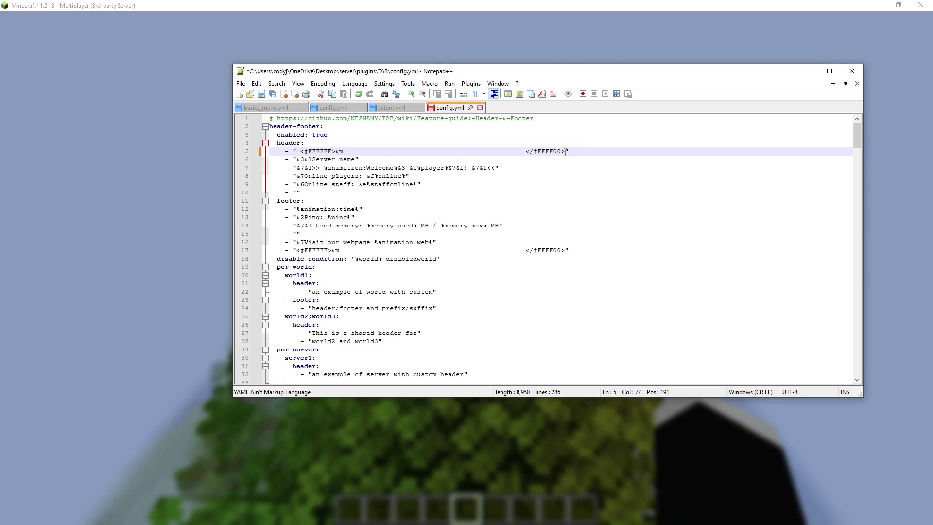
{"action": "left_click_drag", "start_coordinate": [566, 151], "coordinate": [309, 159]}
{"action": "key", "text": "BackSpace"}
{"action": "key", "text": "BackSpace"}
- Remove the now-empty header line 5 entirely
{"action": "left_click", "coordinate": [322, 159]}
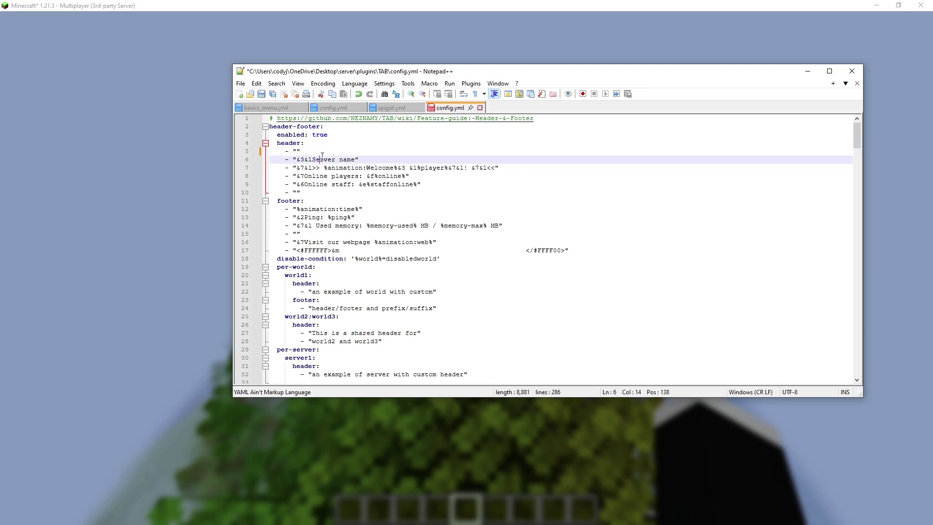
{"action": "key", "text": "Up"}
{"action": "key", "text": "Down"}
{"action": "key", "text": "Down"}
{"action": "key", "text": "Down"}
{"action": "key", "text": "Up"}
{"action": "key", "text": "Up"}
{"action": "key", "text": "Up"}
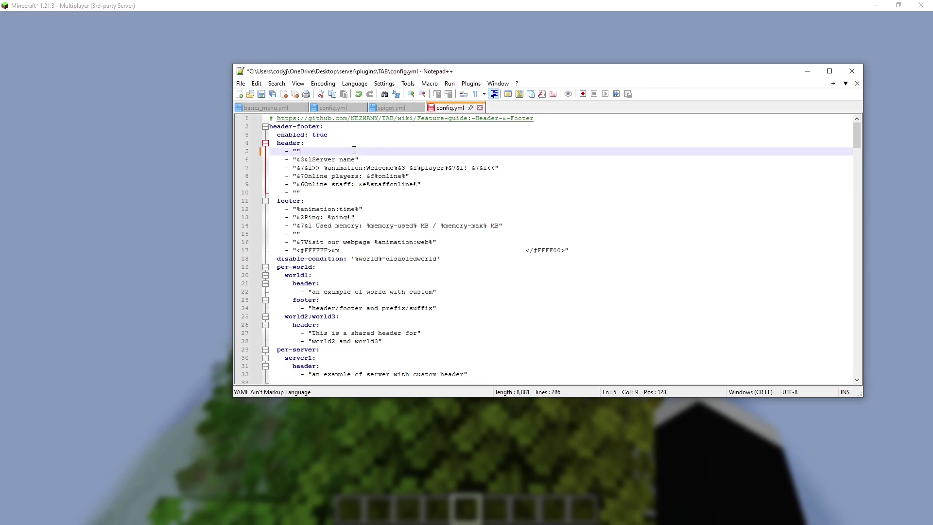
{"action": "key", "text": "shift+Up"}
{"action": "key", "text": "shift+Down"}
{"action": "key", "text": "shift+Home"}
{"action": "key", "text": "shift+Home"}
{"action": "key", "text": "Delete"}
{"action": "key", "text": "Delete"}
- Save config.yml from the File menu
{"action": "left_click_drag", "start_coordinate": [358, 152], "coordinate": [310, 155]}
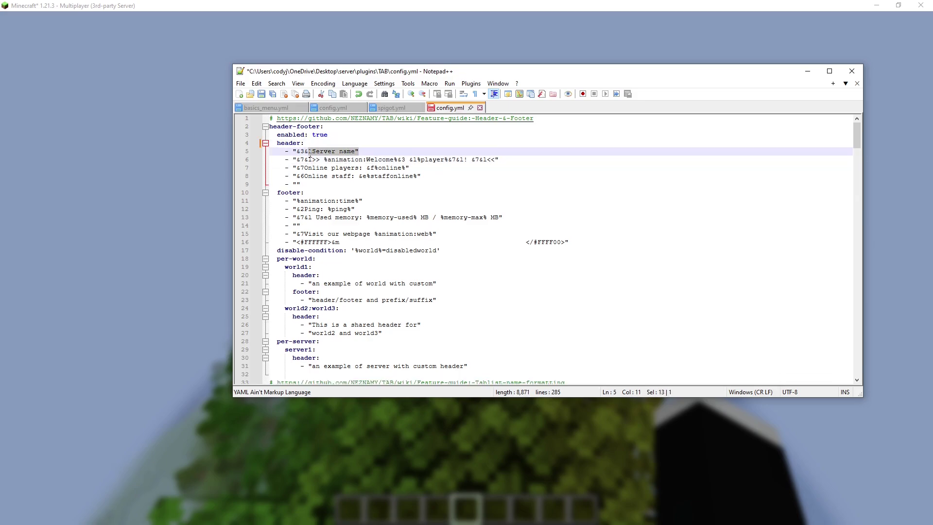
{"action": "left_click", "coordinate": [240, 83]}
{"action": "left_click", "coordinate": [252, 159]}
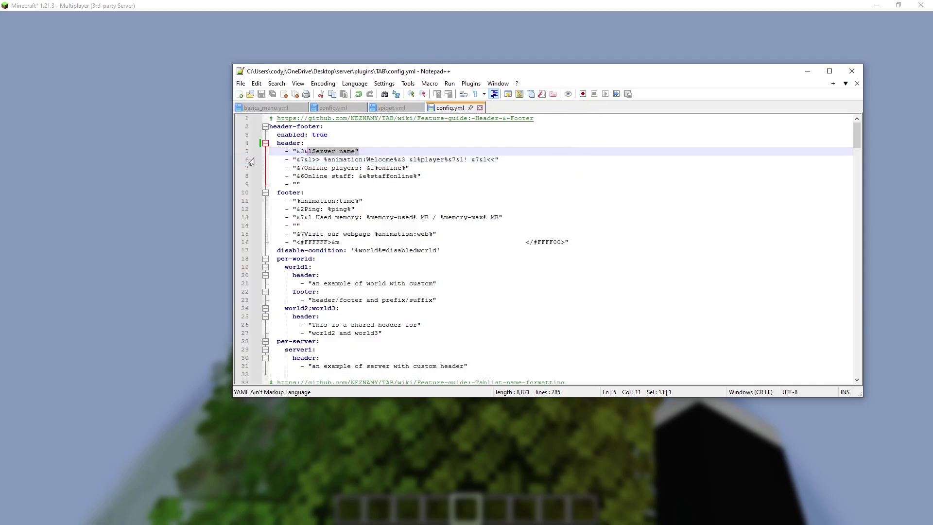
{"action": "left_click", "coordinate": [337, 141]}
- Resume play, run /tab reload, and view the header now starting with 'Server name'
{"action": "left_click", "coordinate": [166, 119]}
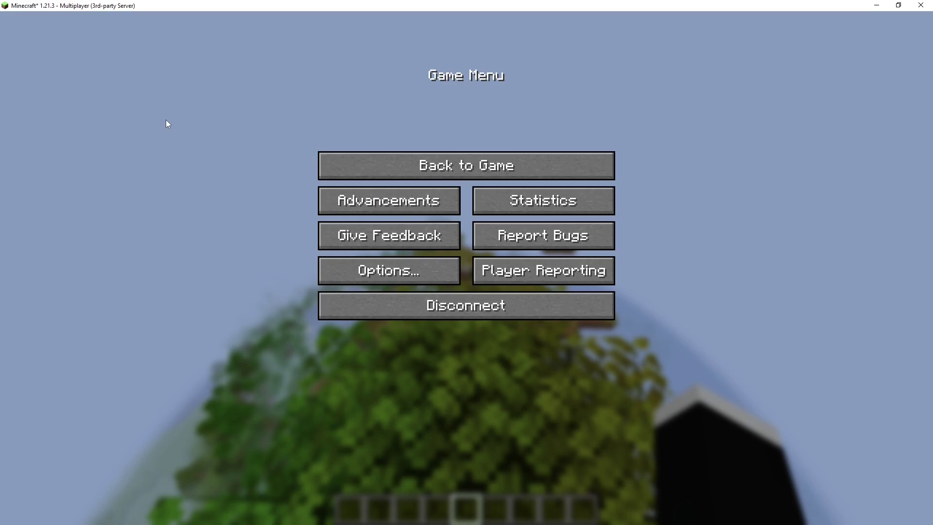
{"action": "left_click", "coordinate": [443, 170]}
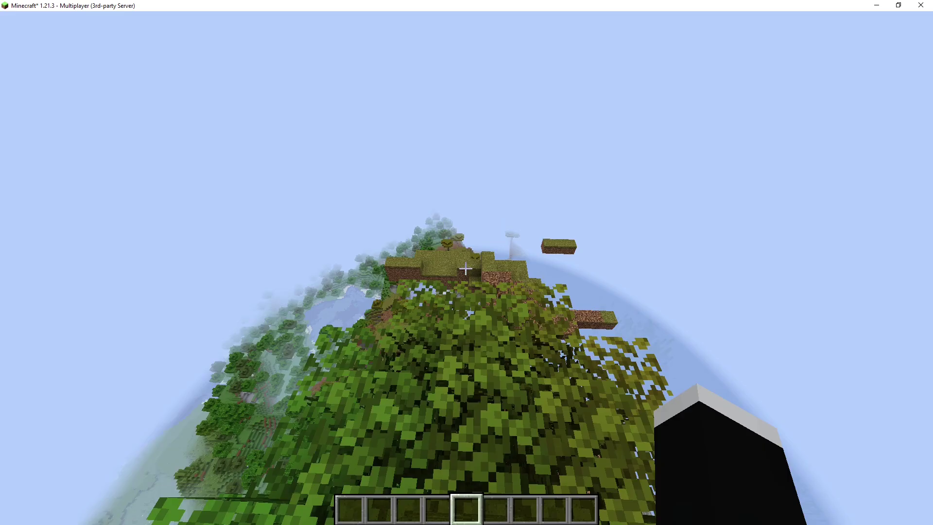
{"action": "key", "text": "slash"}
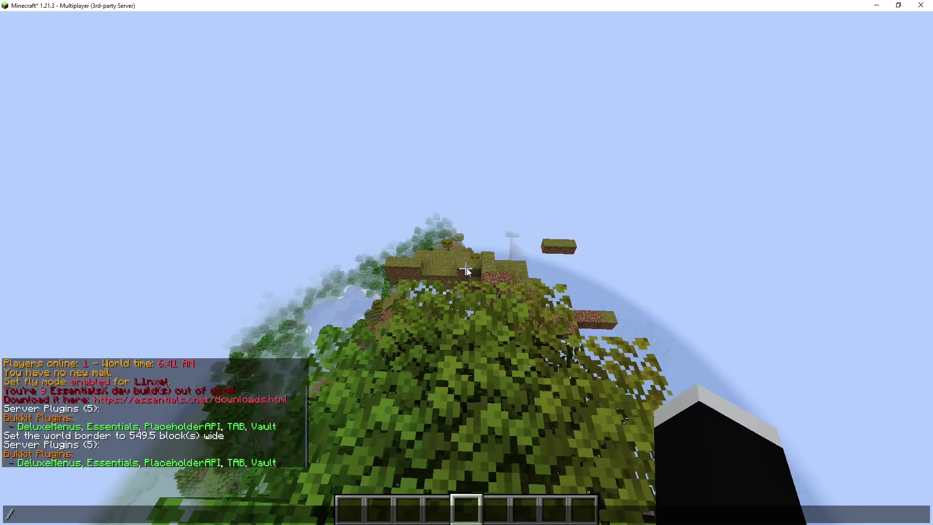
{"action": "type", "text": "tab reload"}
{"action": "key", "text": "Return"}
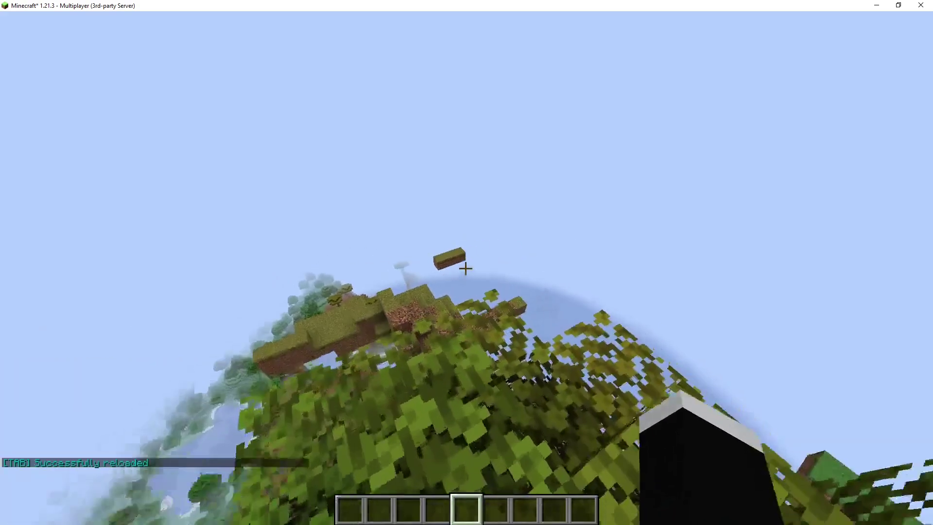
{"action": "key", "text": "Tab"}
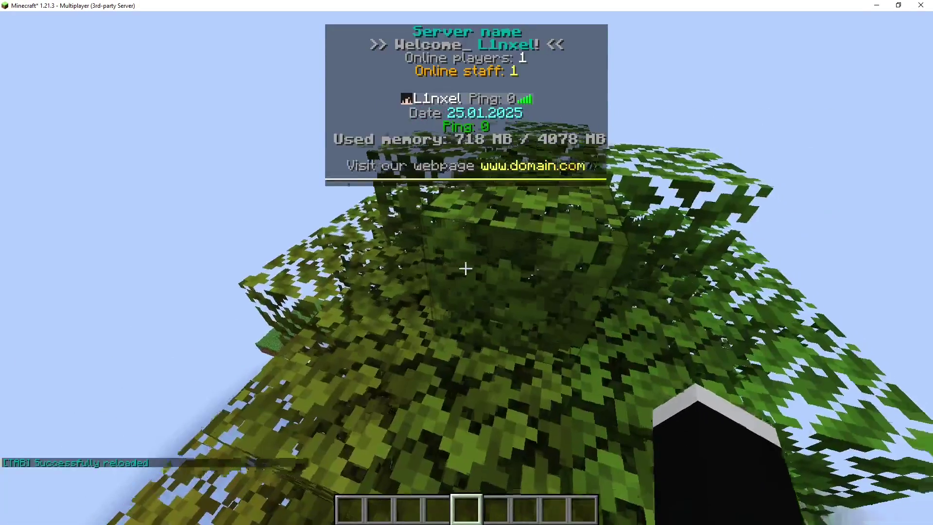
{"action": "key", "text": "w"}
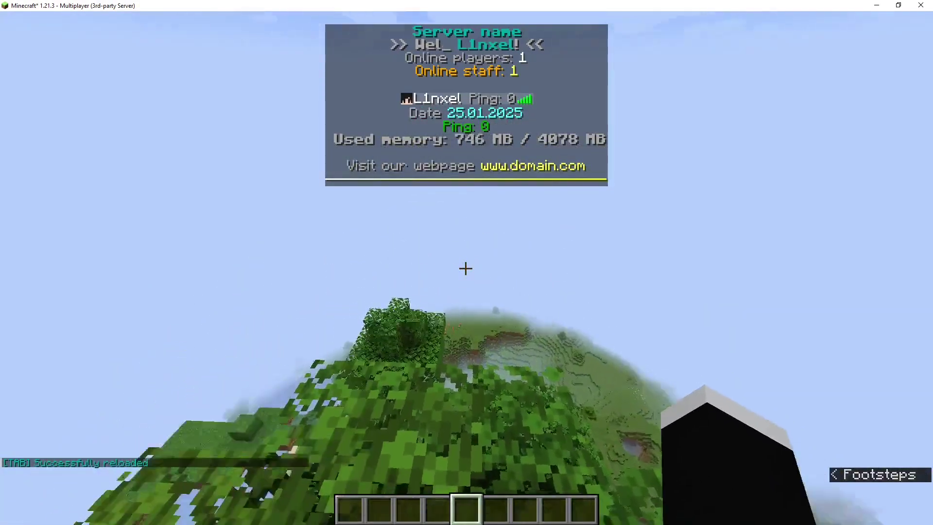
{"action": "key", "text": "alt+Tab"}
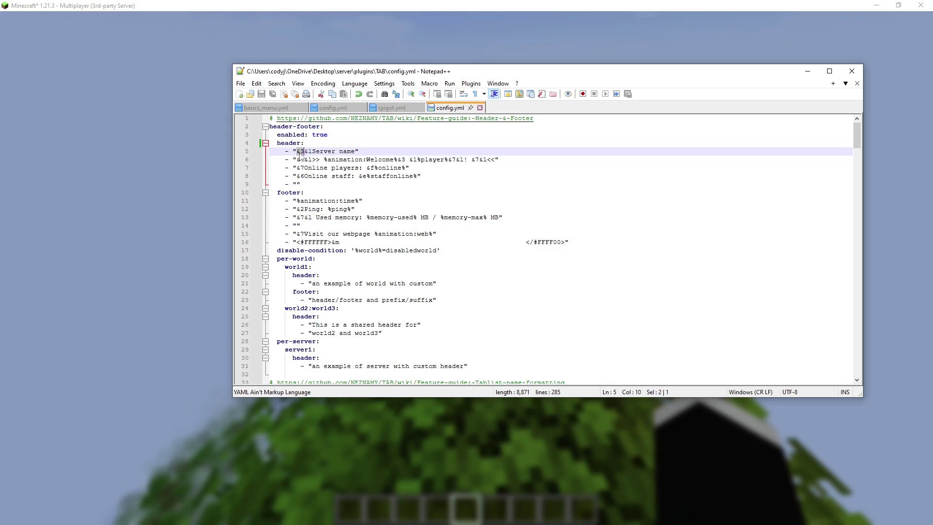
{"action": "left_click", "coordinate": [301, 152]}
{"action": "mouse_move", "coordinate": [351, 151]}
{"action": "left_mouse_down"}
{"action": "mouse_move", "coordinate": [298, 159]}
{"action": "mouse_move", "coordinate": [347, 158]}
{"action": "left_mouse_up"}
{"action": "left_click", "coordinate": [313, 152]}
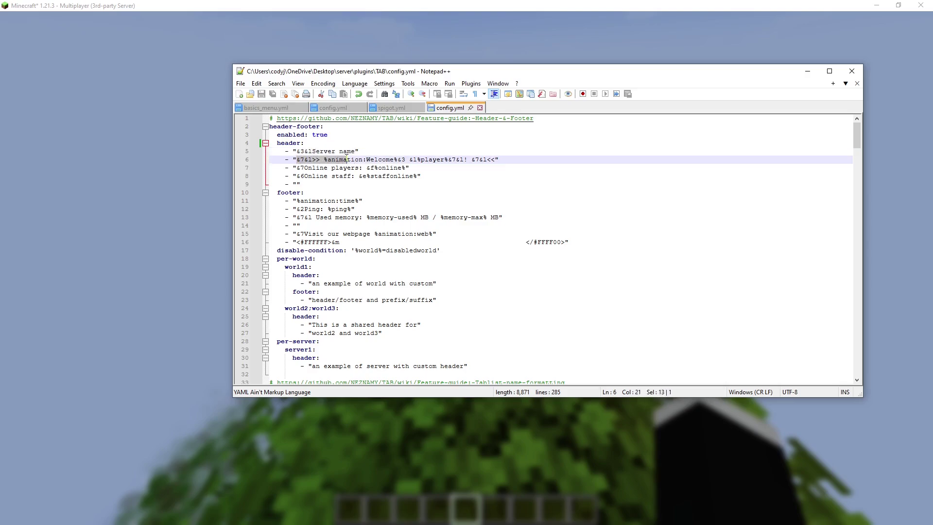
{"action": "left_click", "coordinate": [165, 146]}
{"action": "key", "text": "Escape"}
{"action": "key", "text": "Tab"}
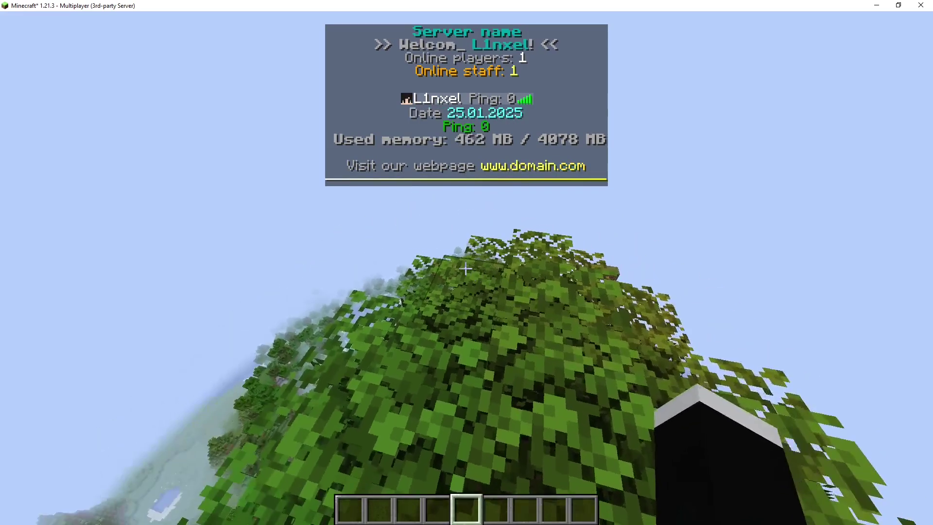
{"action": "key", "text": "Tab"}
{"action": "key", "text": "alt+Tab"}
{"action": "left_click_drag", "start_coordinate": [417, 160], "coordinate": [452, 159]}
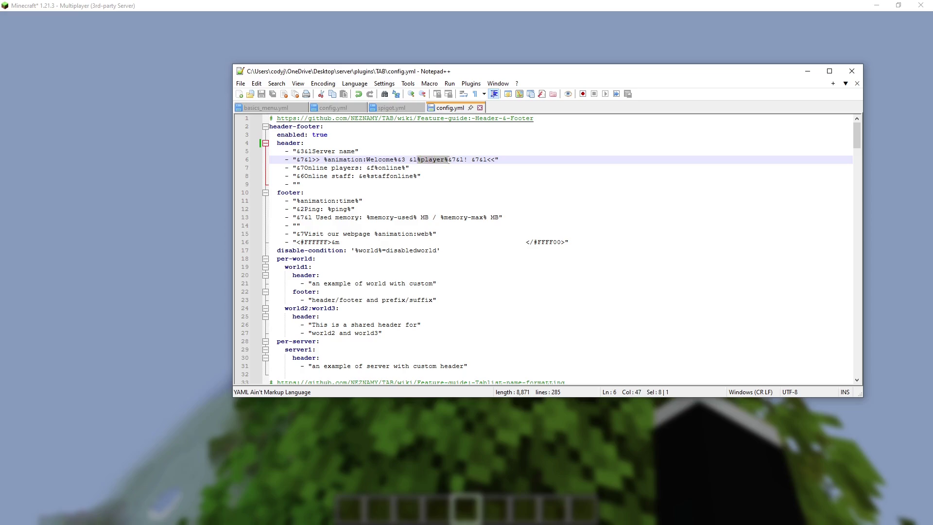
{"action": "key", "text": "alt+Tab"}
{"action": "key", "text": "Escape"}
{"action": "key", "text": "Tab"}
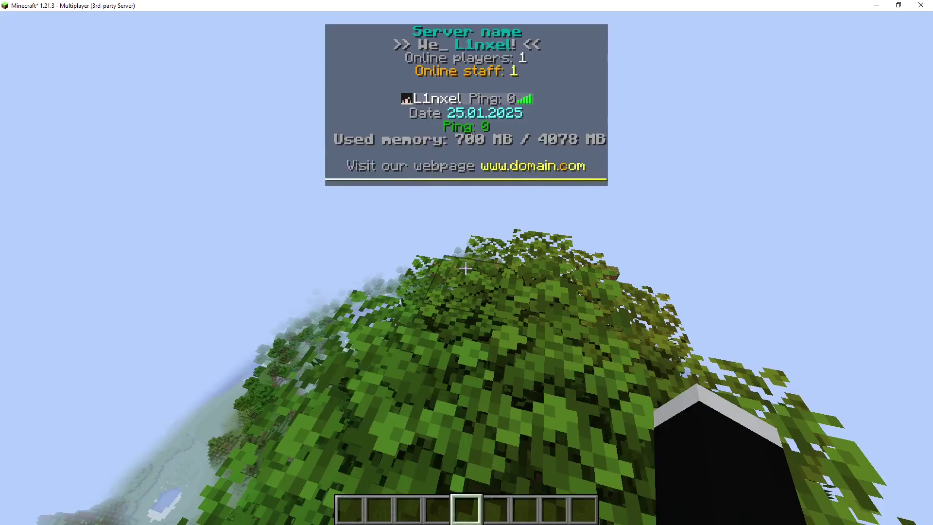
- Delete the Server name and Welcome lines from the config.yml header
{"action": "key", "text": "alt+Tab"}
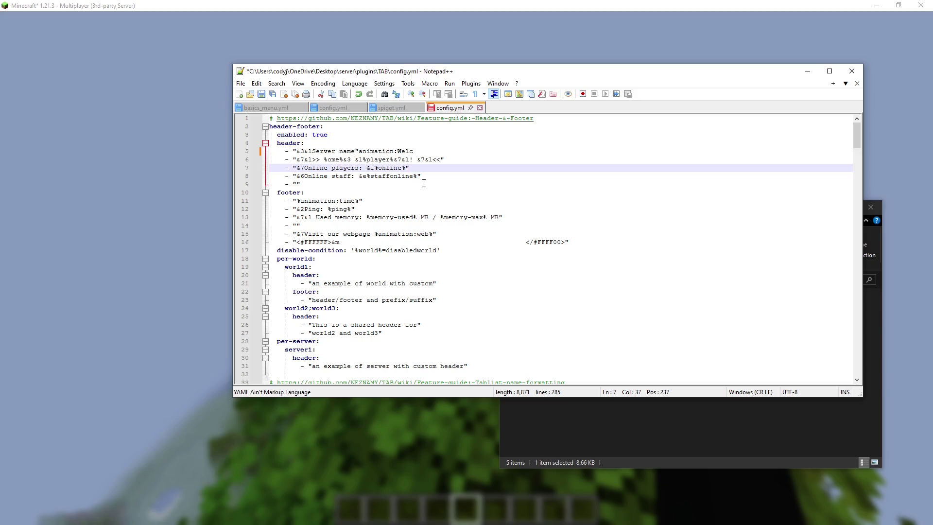
{"action": "left_click_drag", "start_coordinate": [424, 183], "coordinate": [277, 152]}
{"action": "left_click", "coordinate": [442, 167]}
{"action": "left_click_drag", "start_coordinate": [421, 151], "coordinate": [267, 154]}
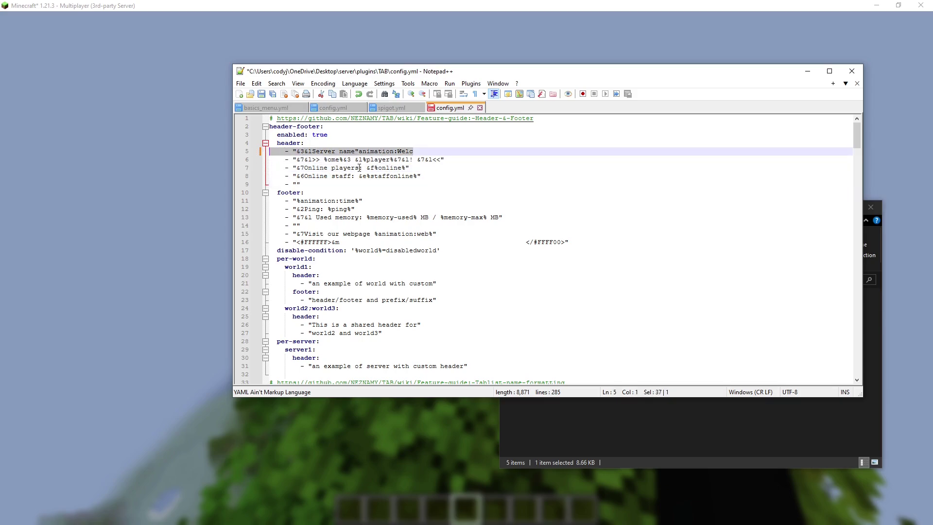
{"action": "key", "text": "BackSpace"}
{"action": "key", "text": "BackSpace"}
{"action": "left_click_drag", "start_coordinate": [449, 150], "coordinate": [265, 153]}
{"action": "key", "text": "BackSpace"}
{"action": "key", "text": "BackSpace"}
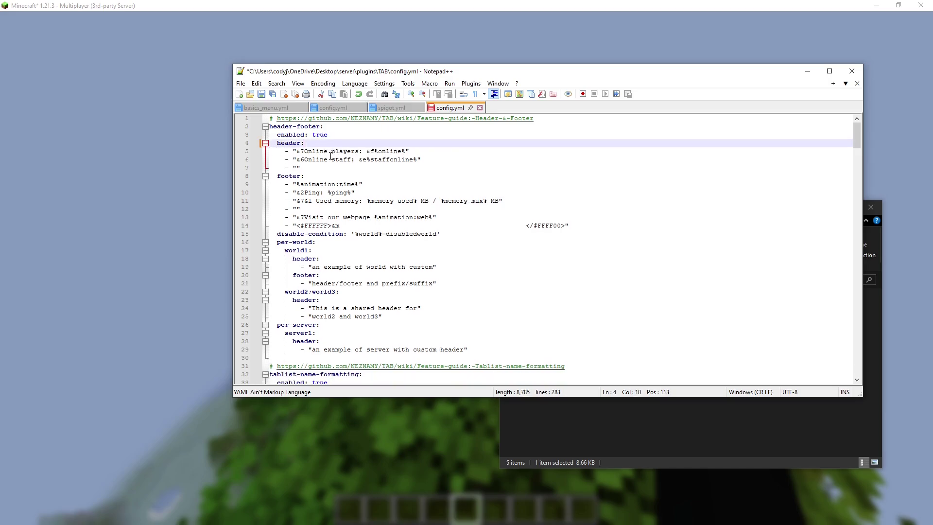
- Check in Minecraft that the tab list header now opens with Online players
{"action": "left_click", "coordinate": [377, 153]}
{"action": "left_click", "coordinate": [421, 160]}
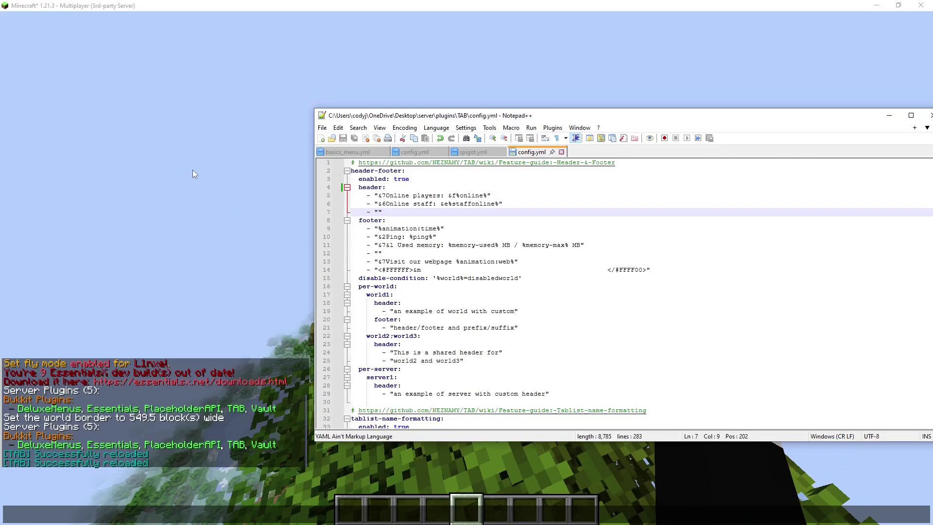
{"action": "left_click", "coordinate": [194, 174]}
{"action": "key", "text": "Escape"}
{"action": "key", "text": "Tab"}
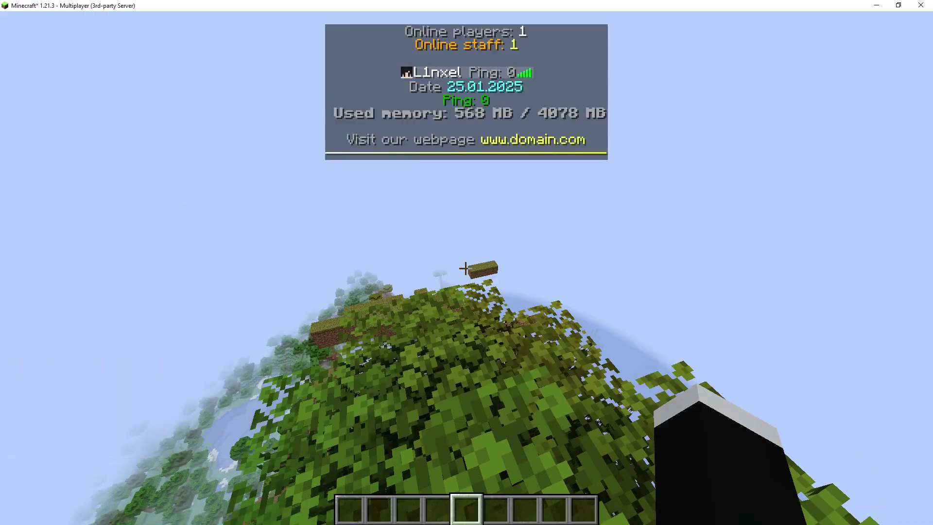
- Review the header block's Online players, Online staff and blank entries in config.yml
{"action": "key", "text": "alt+Tab"}
{"action": "left_click", "coordinate": [370, 187]}
{"action": "left_click", "coordinate": [394, 211]}
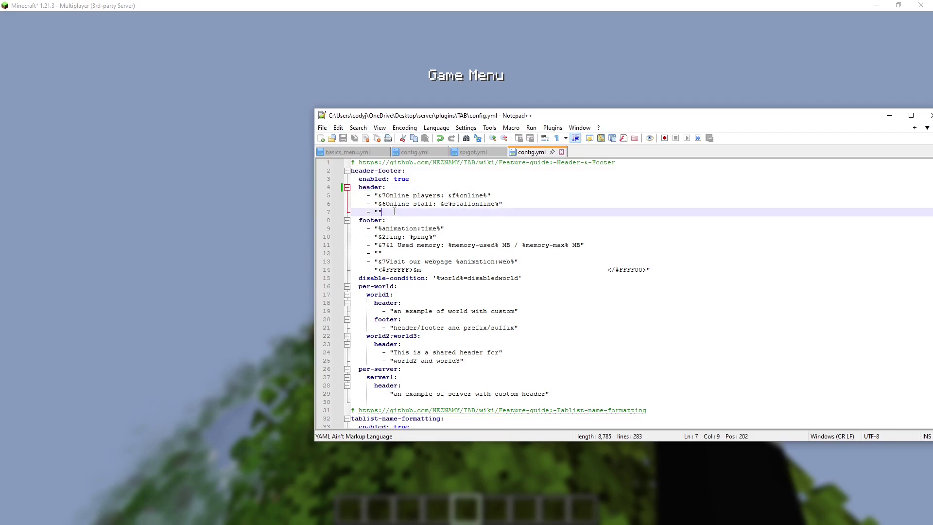
{"action": "left_click", "coordinate": [384, 187]}
{"action": "left_click_drag", "start_coordinate": [389, 212], "coordinate": [371, 187]}
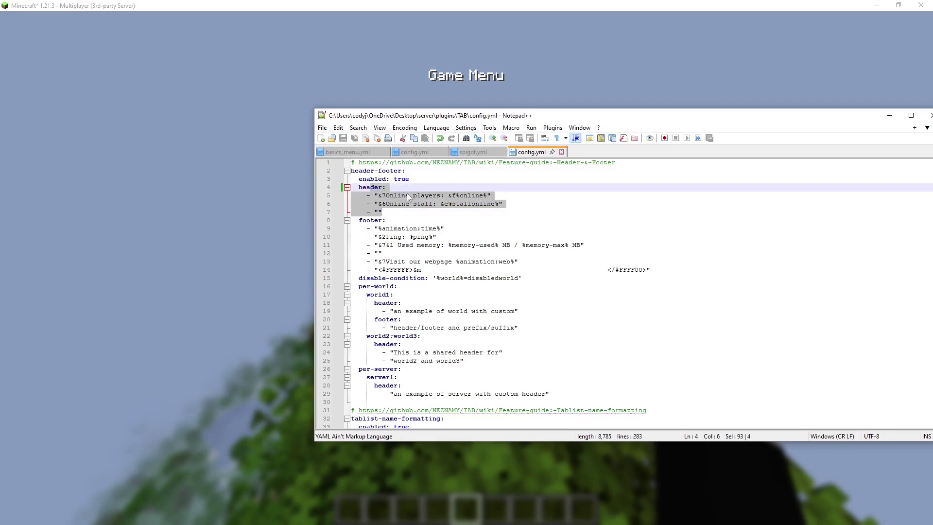
- Step through the footer lines, highlighting the time, Ping, used-memory and webpage entries
{"action": "left_click", "coordinate": [403, 219]}
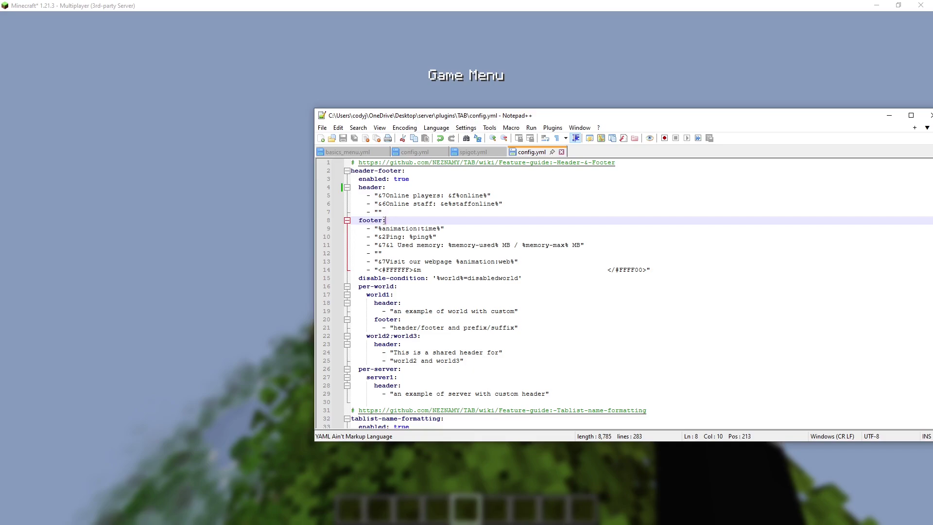
{"action": "left_click", "coordinate": [391, 212]}
{"action": "left_click", "coordinate": [410, 217]}
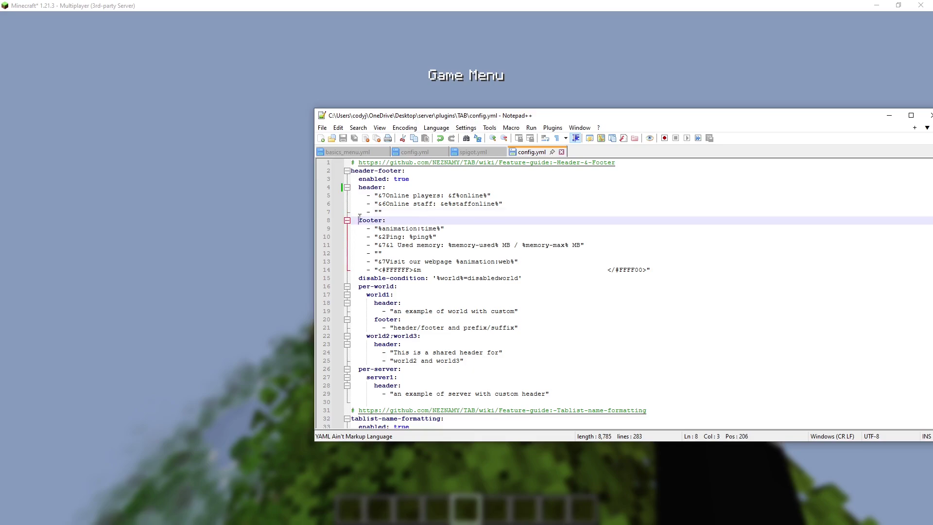
{"action": "left_click", "coordinate": [397, 213]}
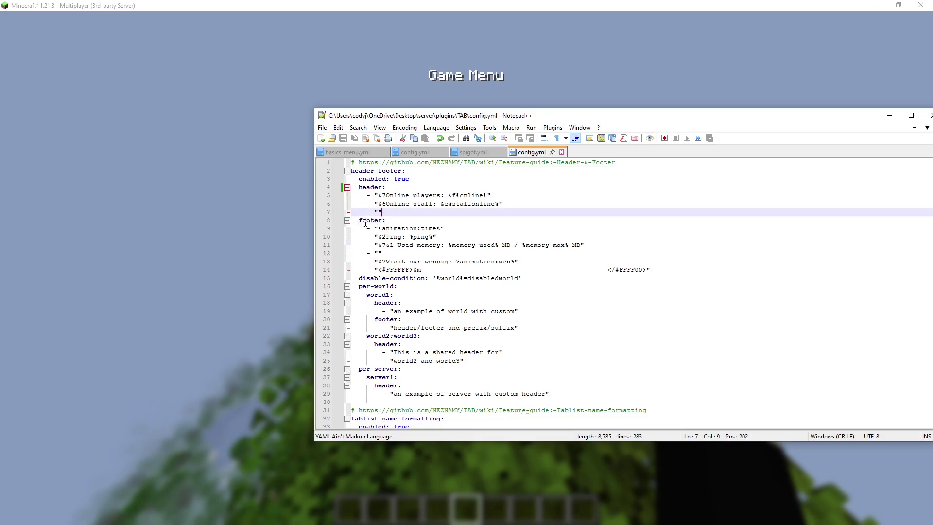
{"action": "left_click", "coordinate": [399, 221]}
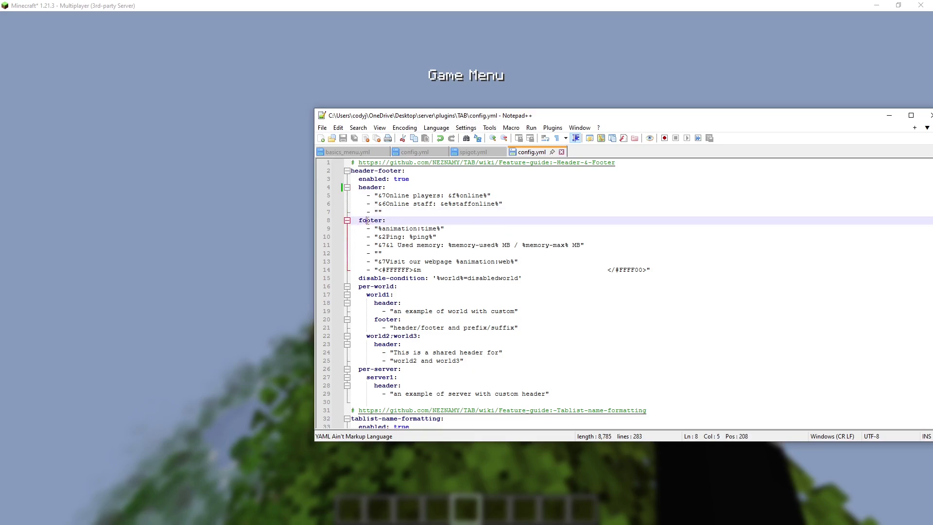
{"action": "left_click", "coordinate": [422, 228]}
{"action": "left_click", "coordinate": [439, 237]}
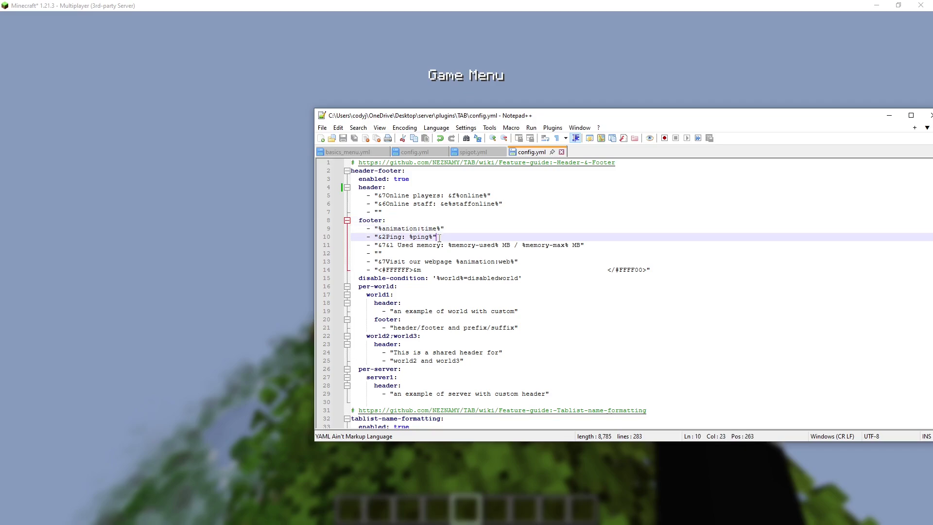
{"action": "left_click_drag", "start_coordinate": [405, 246], "coordinate": [504, 246]}
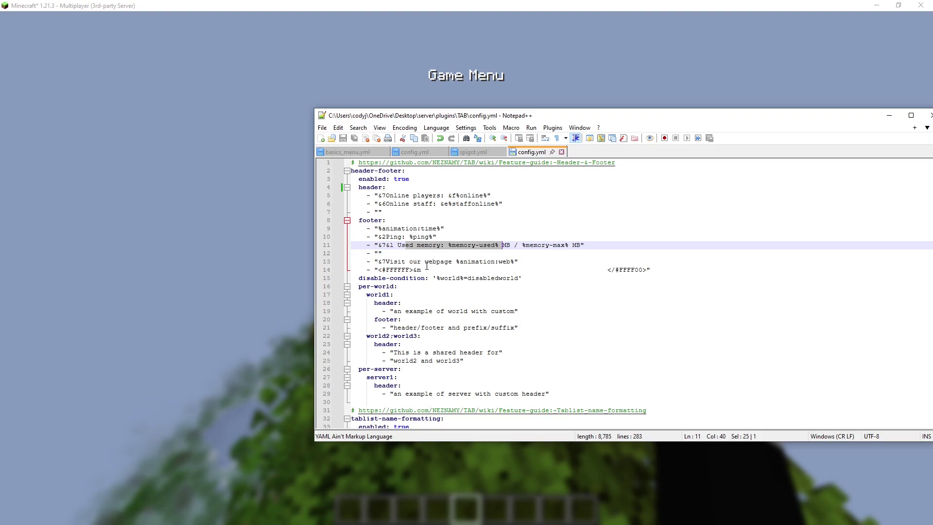
{"action": "left_click_drag", "start_coordinate": [390, 262], "coordinate": [437, 266]}
{"action": "left_click", "coordinate": [517, 261]}
{"action": "key", "text": "alt+Tab"}
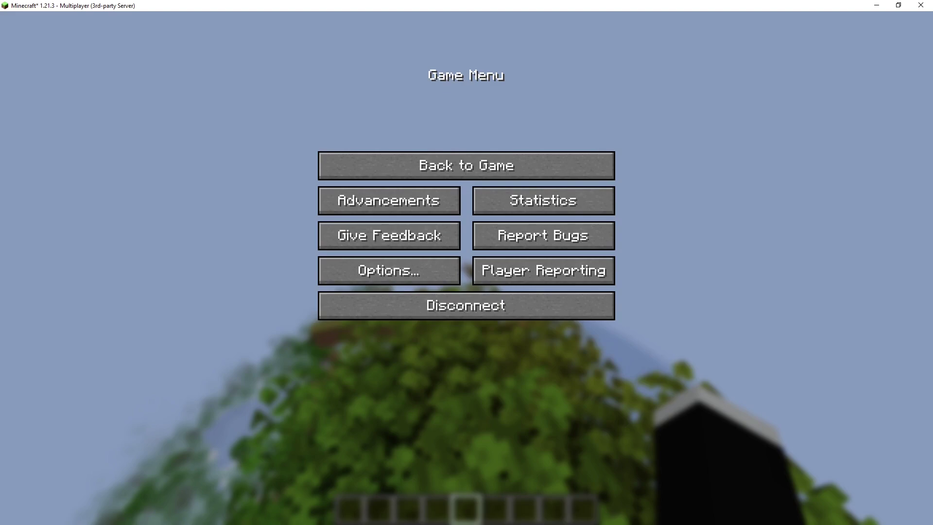
{"action": "key", "text": "alt+Tab"}
{"action": "double_click", "coordinate": [536, 311]}
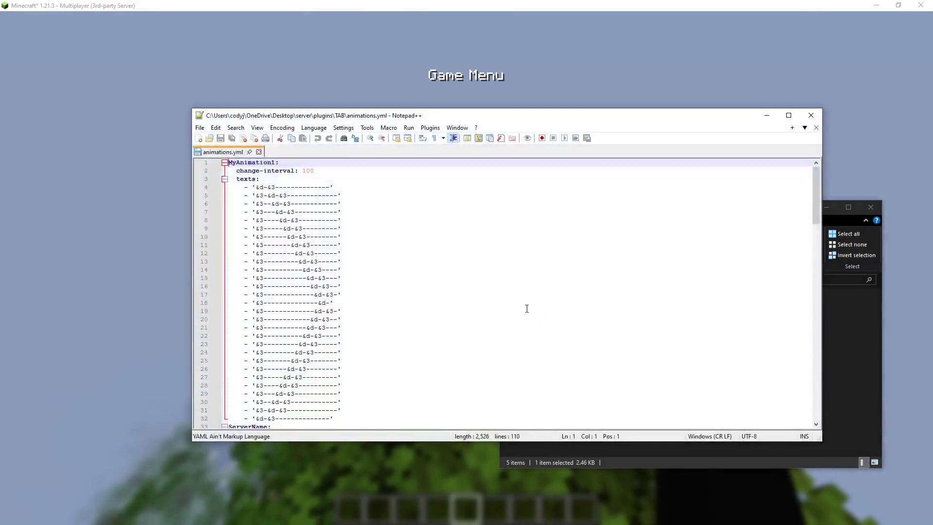
{"action": "scroll", "coordinate": [356, 217], "scroll_direction": "down", "scroll_amount": 5}
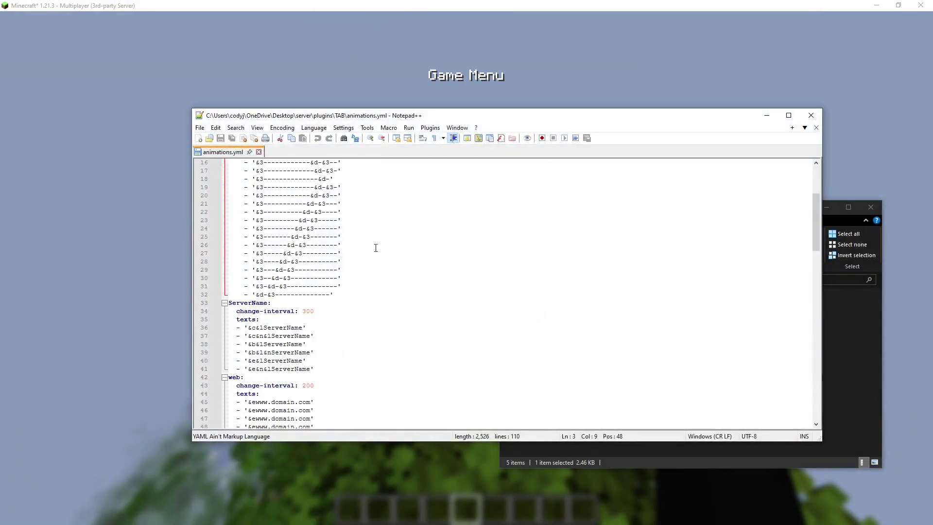
{"action": "left_click", "coordinate": [268, 303]}
{"action": "scroll", "coordinate": [362, 305], "scroll_direction": "down", "scroll_amount": 3}
{"action": "scroll", "coordinate": [304, 266], "scroll_direction": "down", "scroll_amount": 12}
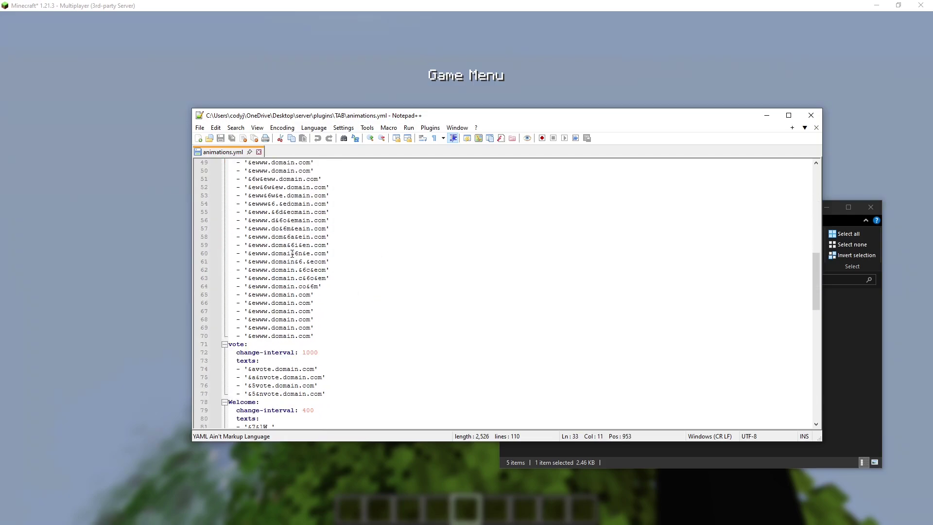
{"action": "scroll", "coordinate": [261, 255], "scroll_direction": "down", "scroll_amount": 3}
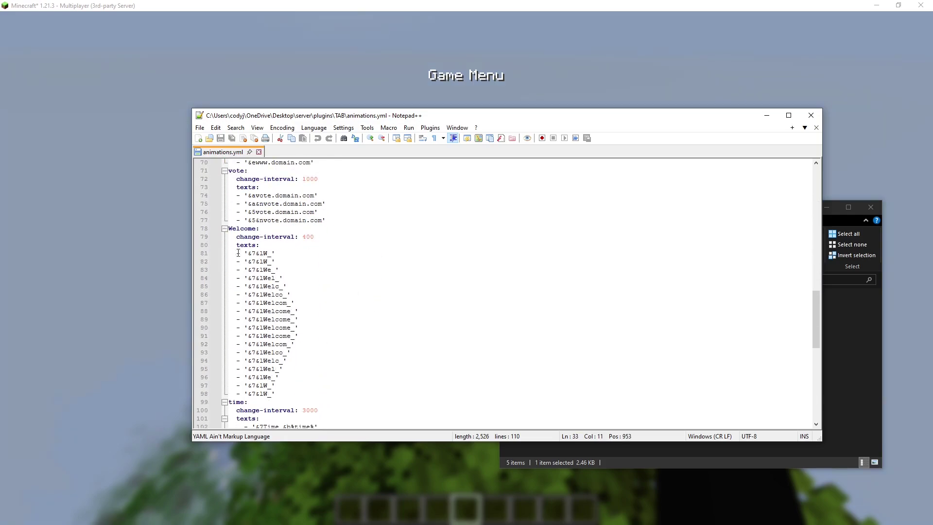
{"action": "left_click", "coordinate": [275, 254]}
{"action": "left_click_drag", "start_coordinate": [277, 253], "coordinate": [311, 236]}
{"action": "left_click", "coordinate": [322, 236]}
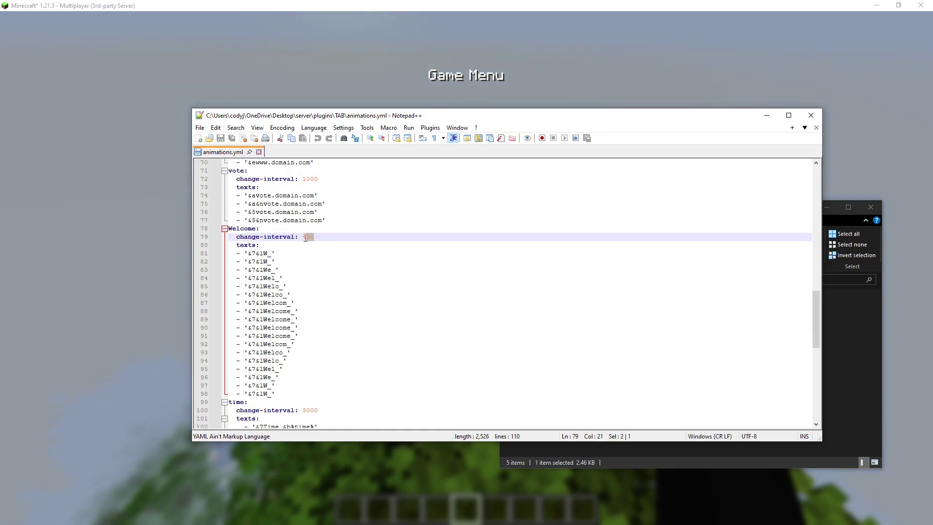
{"action": "left_click", "coordinate": [274, 266]}
{"action": "left_click_drag", "start_coordinate": [260, 253], "coordinate": [273, 253]}
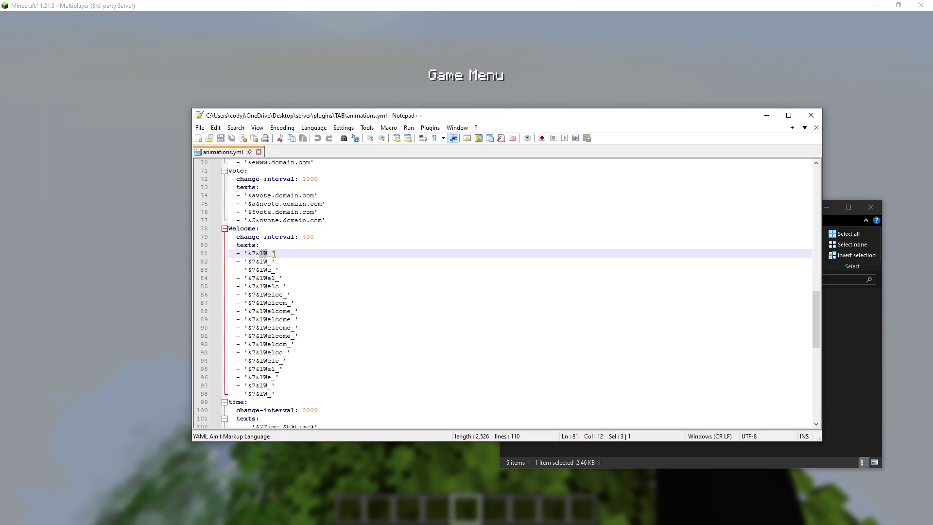
{"action": "left_click", "coordinate": [328, 237]}
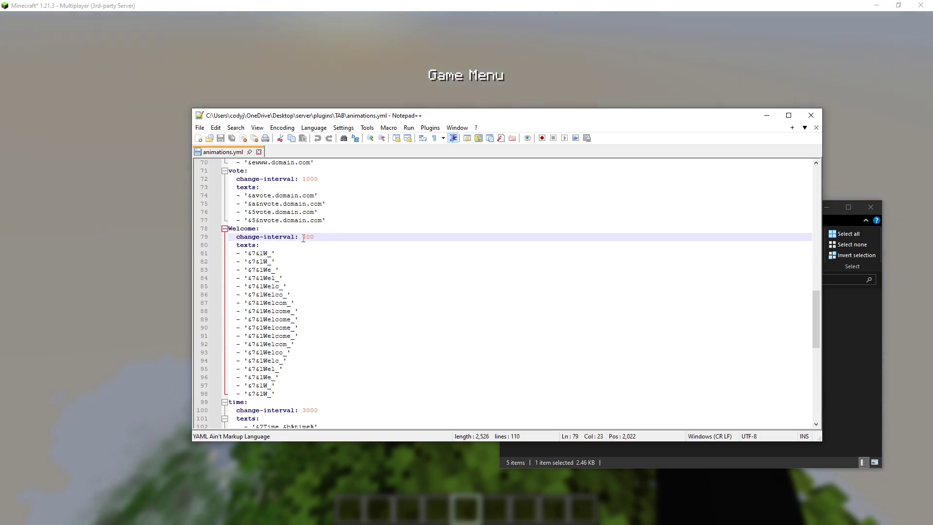
{"action": "left_click", "coordinate": [253, 253]}
{"action": "left_click_drag", "start_coordinate": [240, 254], "coordinate": [287, 261]}
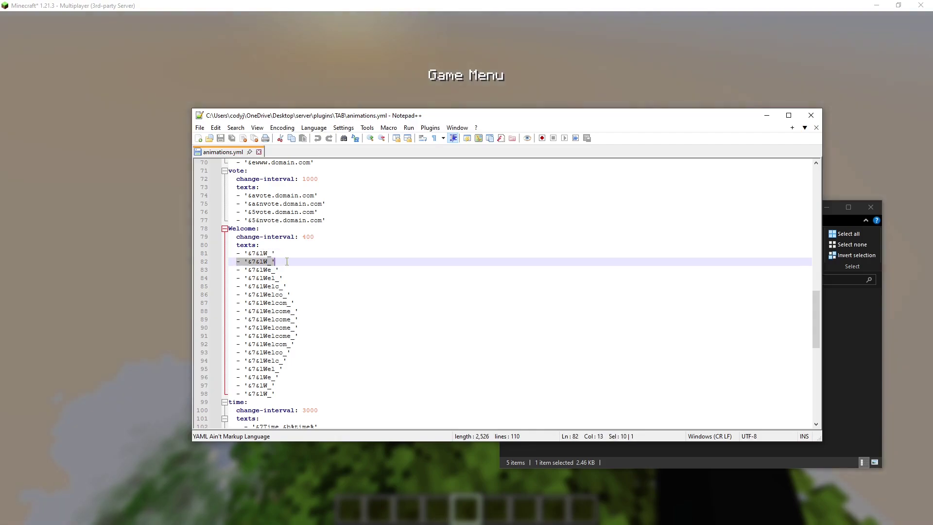
{"action": "left_click_drag", "start_coordinate": [233, 270], "coordinate": [290, 267]}
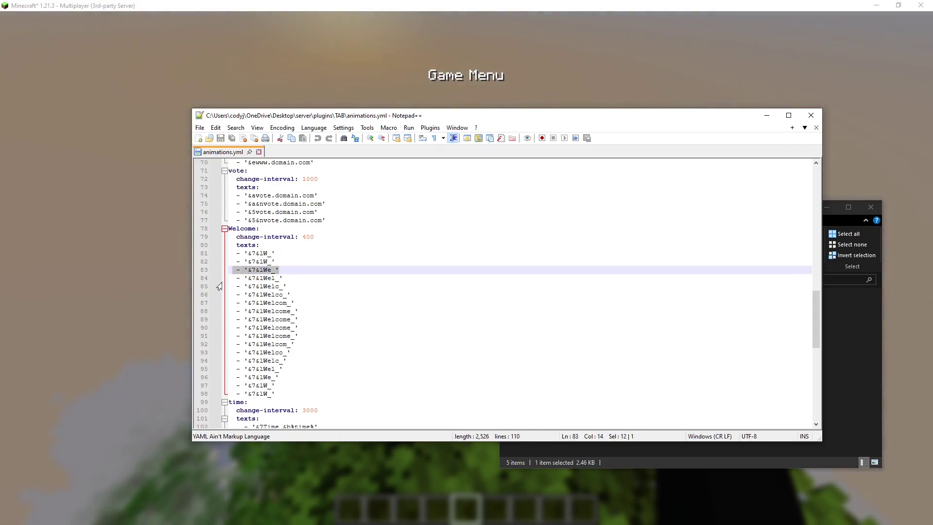
{"action": "left_click_drag", "start_coordinate": [236, 277], "coordinate": [287, 286]}
{"action": "left_click", "coordinate": [237, 295]}
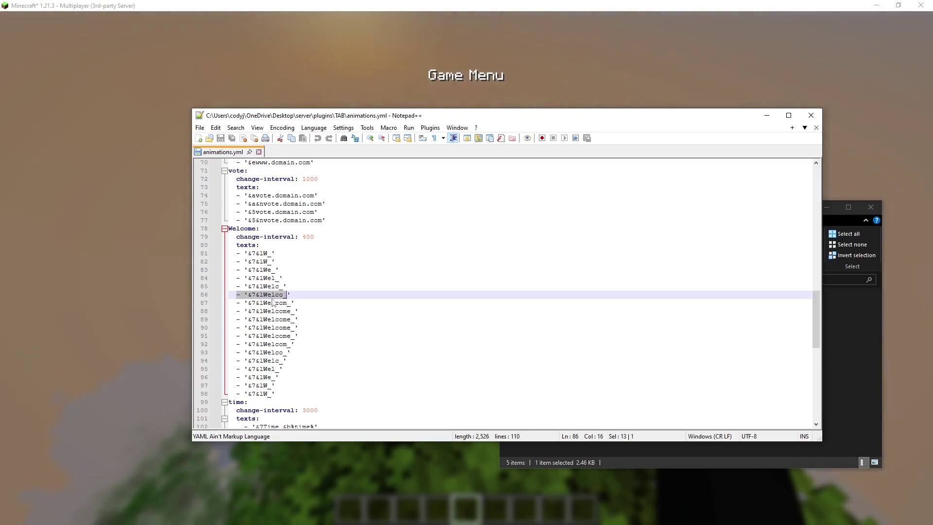
{"action": "left_click_drag", "start_coordinate": [241, 311], "coordinate": [298, 311]}
{"action": "left_click_drag", "start_coordinate": [242, 320], "coordinate": [306, 320]}
{"action": "left_click_drag", "start_coordinate": [250, 328], "coordinate": [298, 336]}
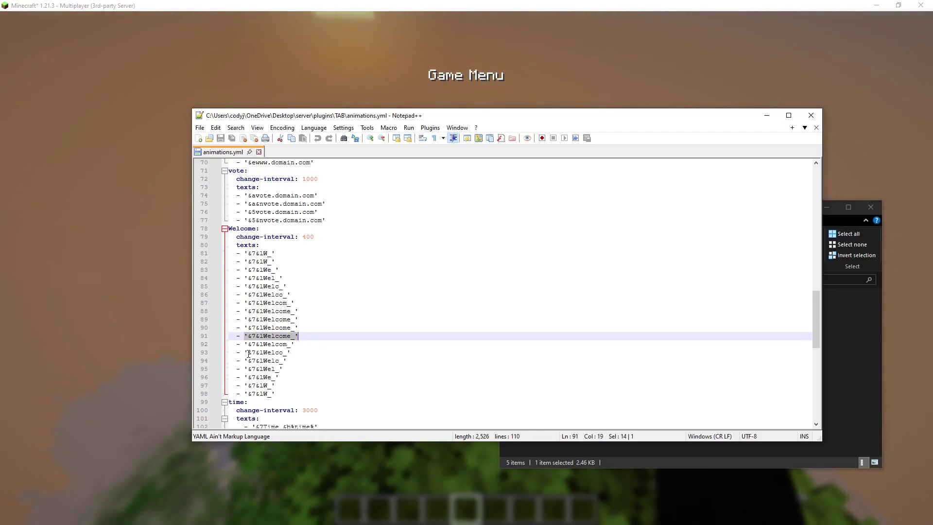
{"action": "left_click_drag", "start_coordinate": [237, 344], "coordinate": [307, 344]}
{"action": "left_click_drag", "start_coordinate": [239, 357], "coordinate": [272, 395]}
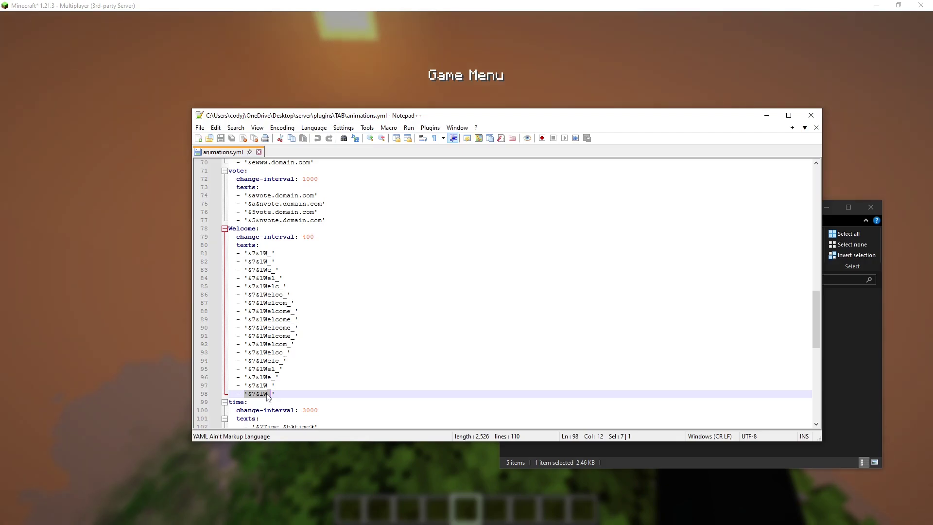
{"action": "left_click_drag", "start_coordinate": [245, 253], "coordinate": [280, 270]}
{"action": "scroll", "coordinate": [377, 320], "scroll_direction": "up", "scroll_amount": 10}
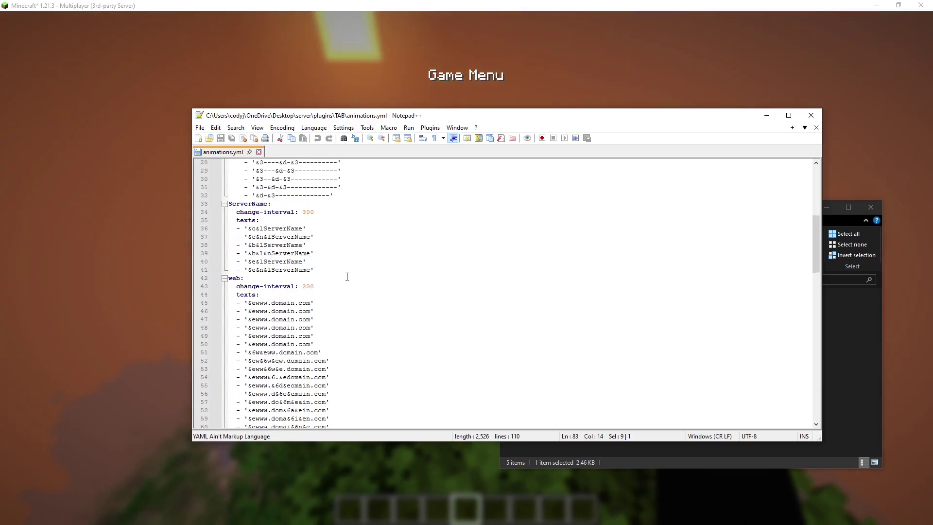
{"action": "left_click_drag", "start_coordinate": [252, 204], "coordinate": [315, 205]}
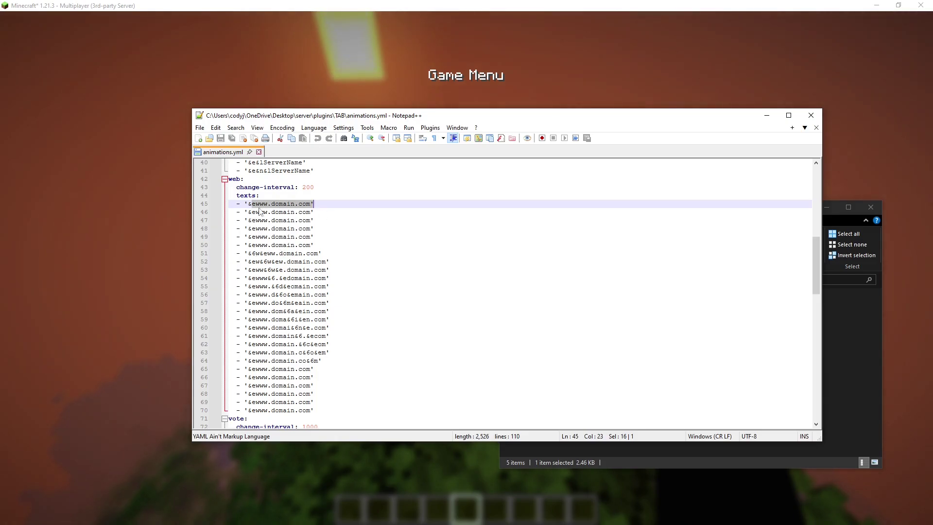
{"action": "left_click", "coordinate": [321, 220]}
{"action": "left_click_drag", "start_coordinate": [248, 244], "coordinate": [325, 245]}
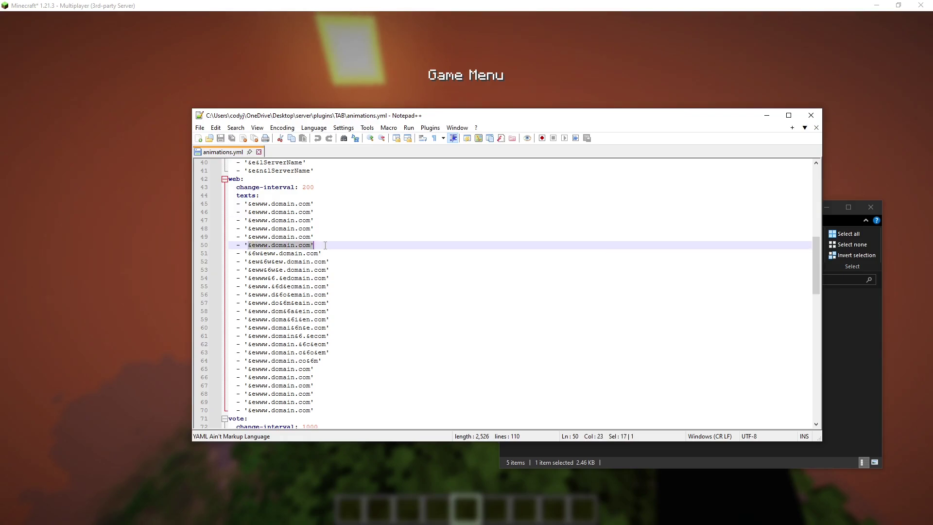
{"action": "left_click_drag", "start_coordinate": [249, 253], "coordinate": [261, 253]}
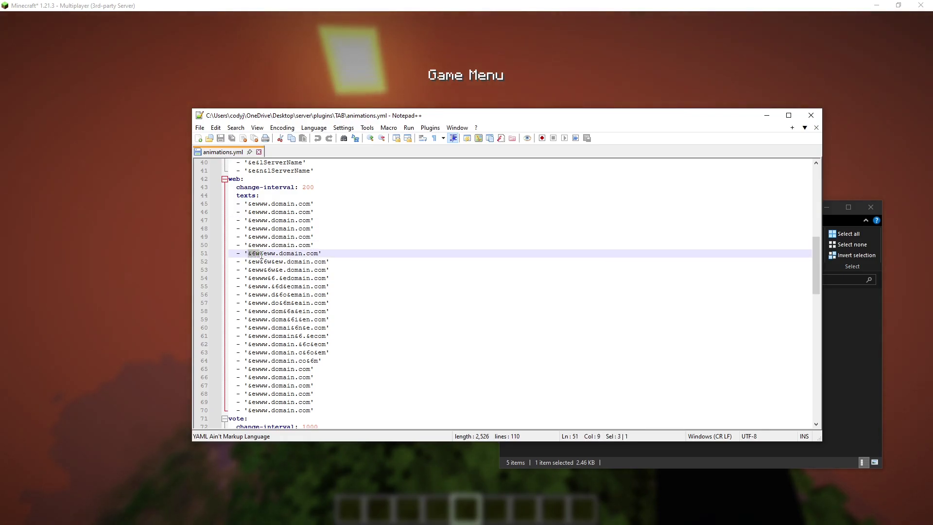
{"action": "left_click_drag", "start_coordinate": [260, 253], "coordinate": [330, 252]}
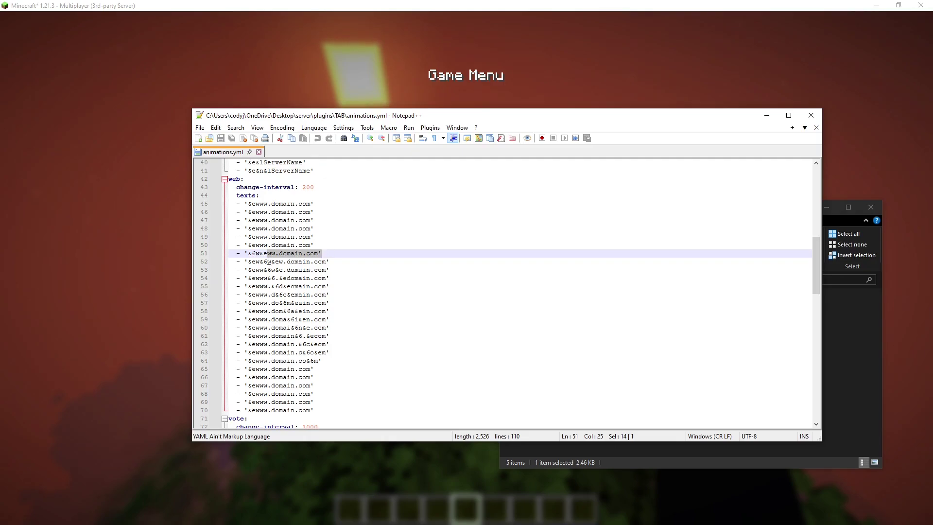
{"action": "left_click_drag", "start_coordinate": [266, 262], "coordinate": [285, 294]}
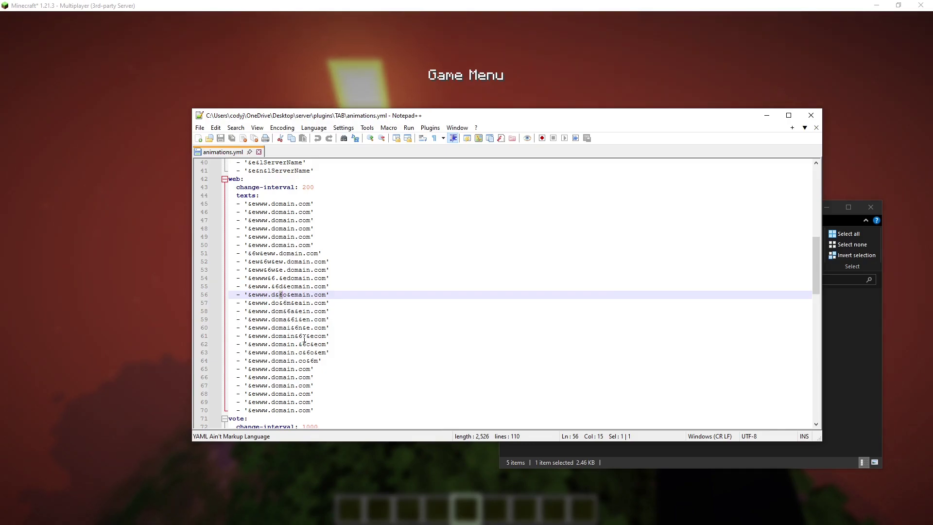
{"action": "left_click_drag", "start_coordinate": [298, 336], "coordinate": [319, 361]}
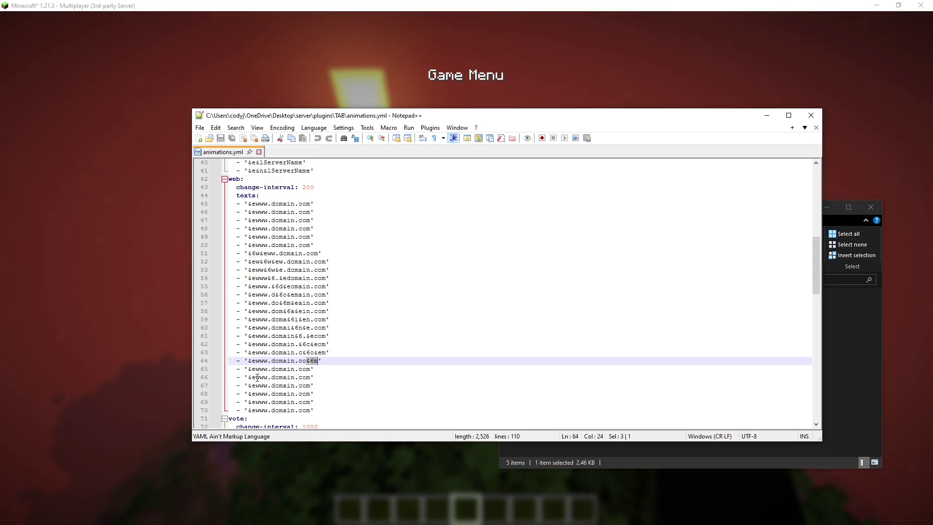
{"action": "left_click", "coordinate": [304, 385]}
{"action": "left_click", "coordinate": [314, 402]}
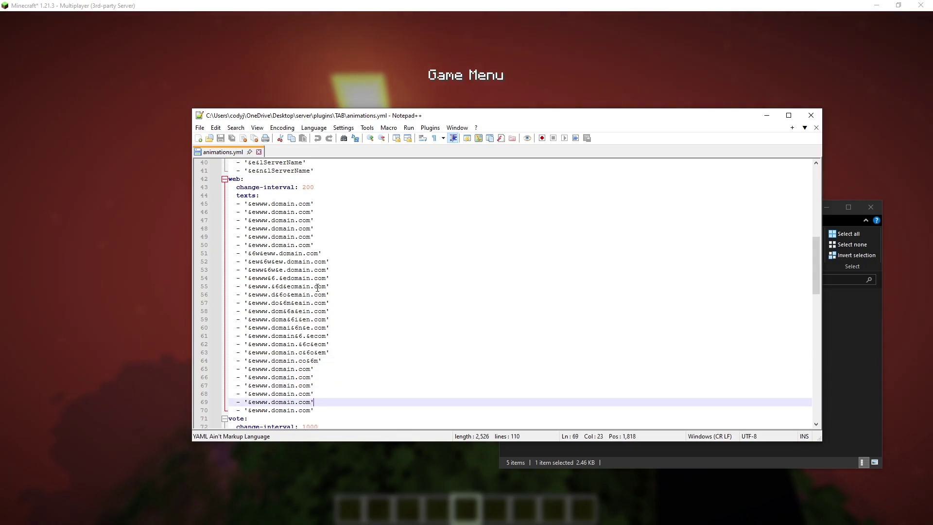
{"action": "left_click", "coordinate": [303, 54]}
{"action": "key", "text": "Escape"}
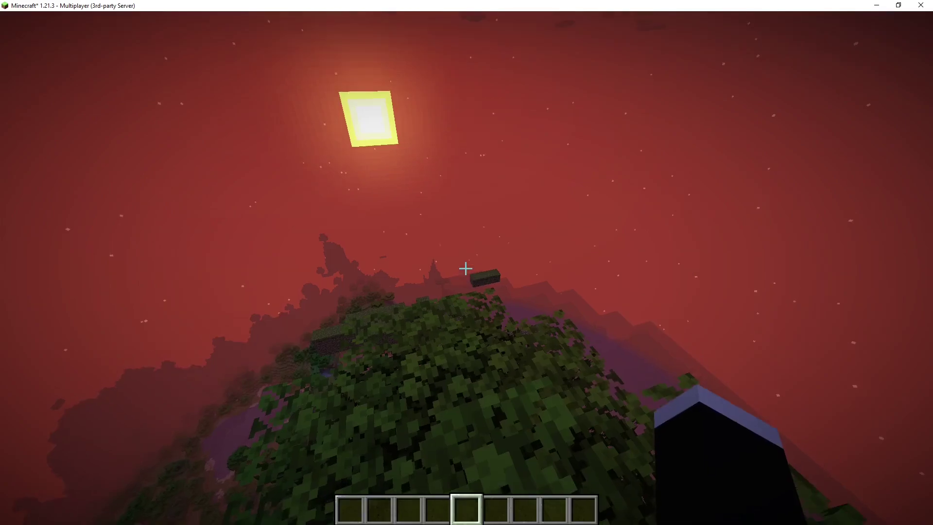
{"action": "key", "text": "Tab"}
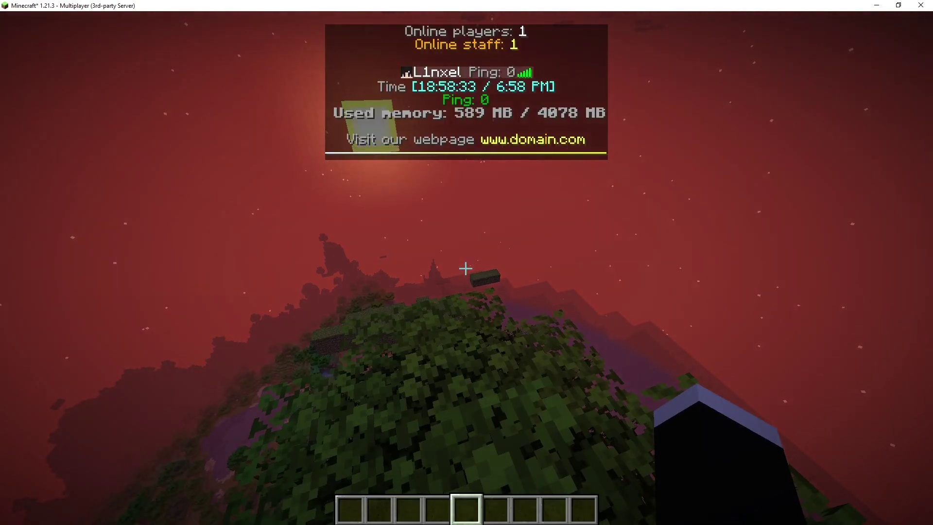
- Close the Notepad++ window holding animations.yml
{"action": "key", "text": "alt+Tab"}
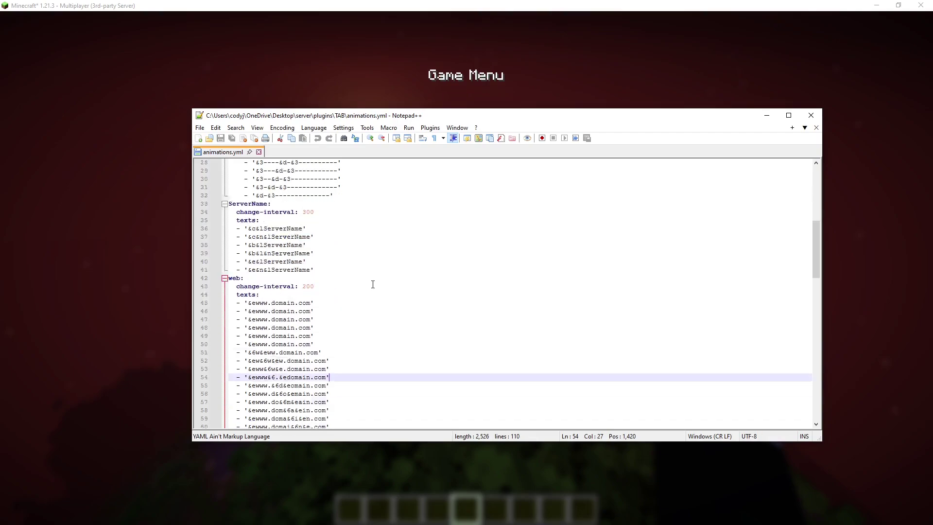
{"action": "scroll", "coordinate": [466, 262], "scroll_direction": "down", "scroll_amount": 1}
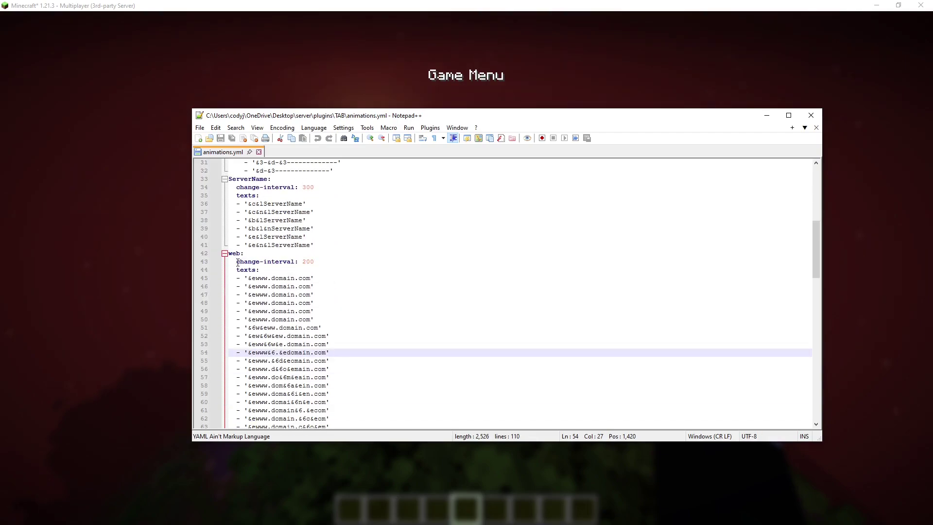
{"action": "left_click", "coordinate": [811, 115]}
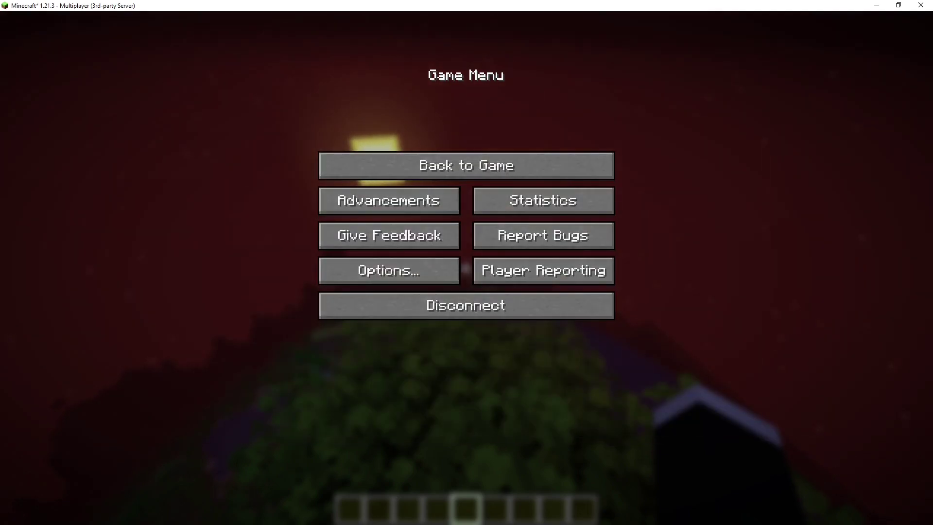
- Reopen config.yml, highlight %animation:web% on footer line 13, then close Notepad++
{"action": "key", "text": "alt+Tab"}
{"action": "double_click", "coordinate": [532, 319]}
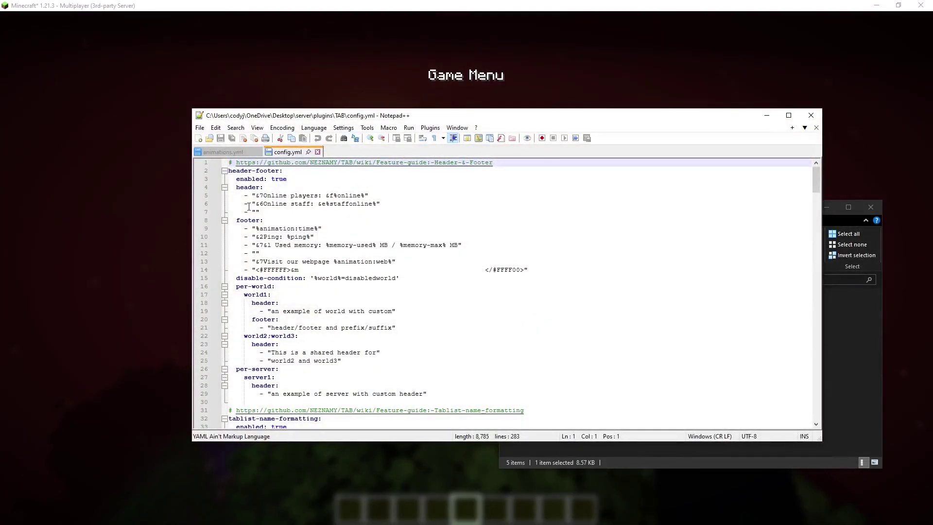
{"action": "left_click", "coordinate": [281, 263]}
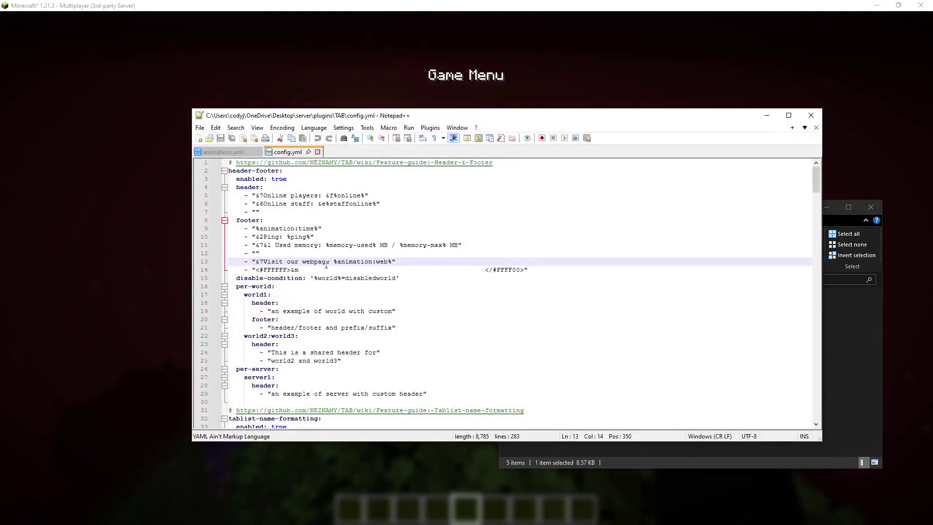
{"action": "left_click_drag", "start_coordinate": [350, 263], "coordinate": [386, 260]}
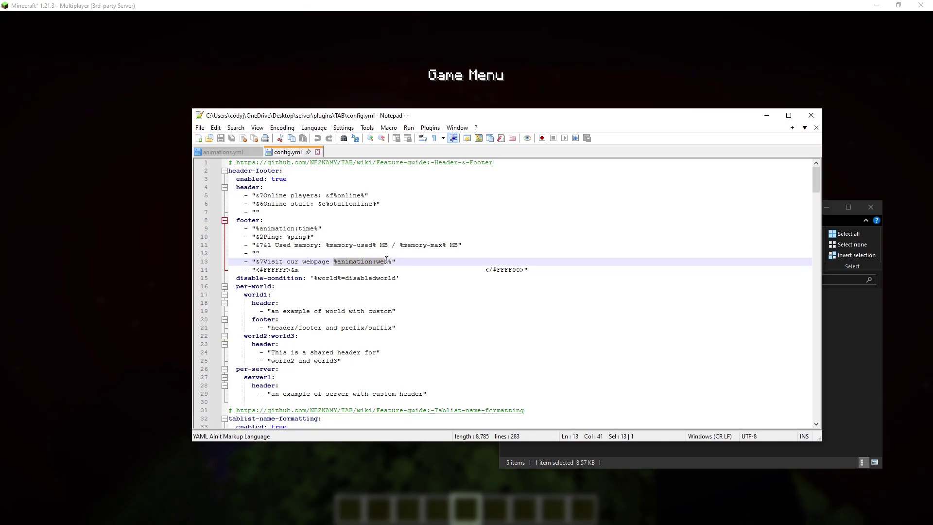
{"action": "left_click", "coordinate": [811, 115]}
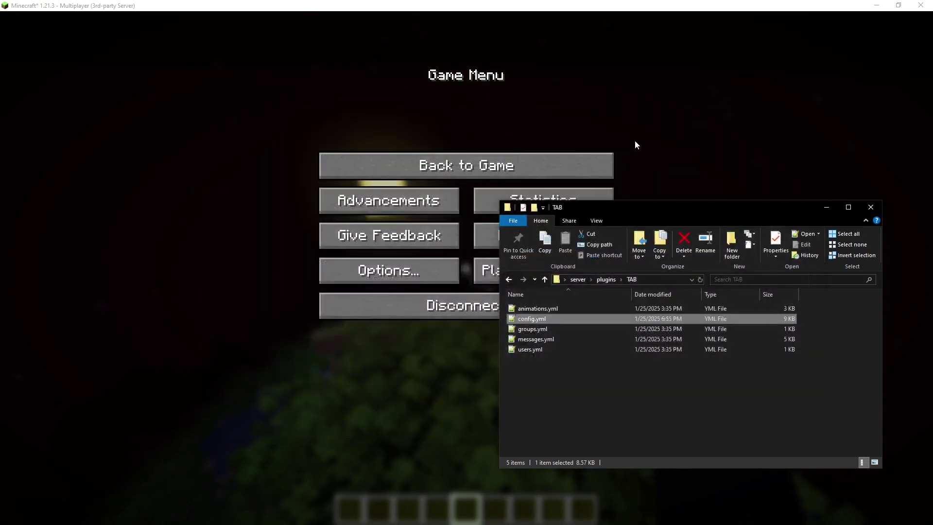
- Resume play and rerun /tab reload, getting '[TAB] Successfully reloaded' in chat
{"action": "left_click", "coordinate": [826, 208]}
{"action": "left_click", "coordinate": [573, 165]}
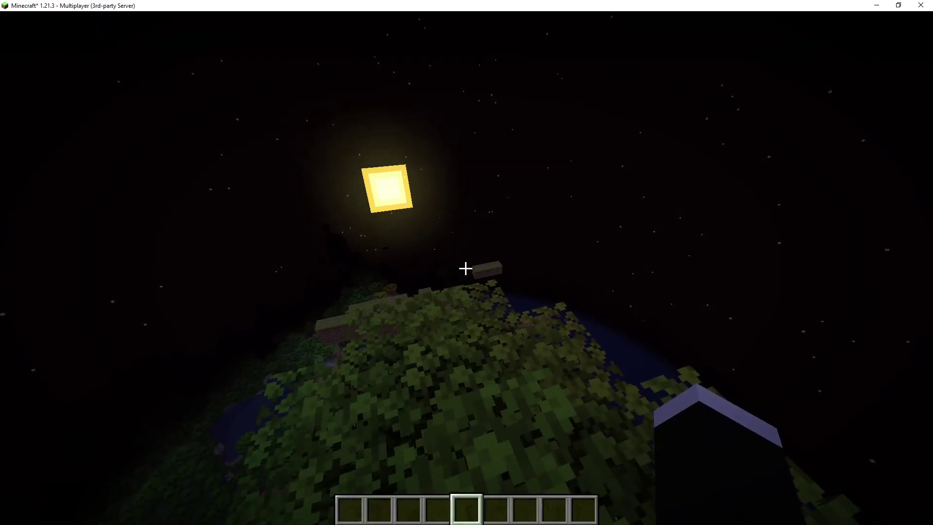
{"action": "key", "text": "t"}
{"action": "key", "text": "Up"}
{"action": "key", "text": "Return"}
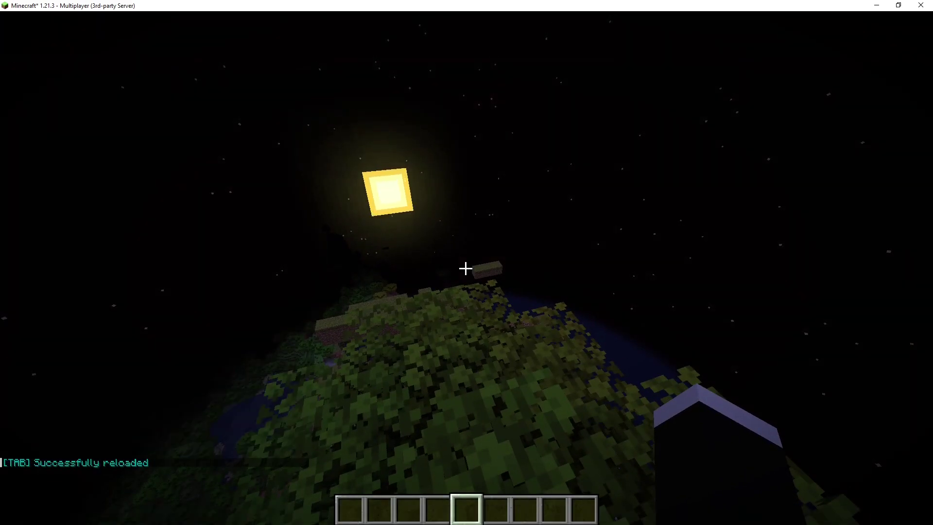
- Check the tab list, toggling to third-person view and back
{"action": "key", "text": "Tab"}
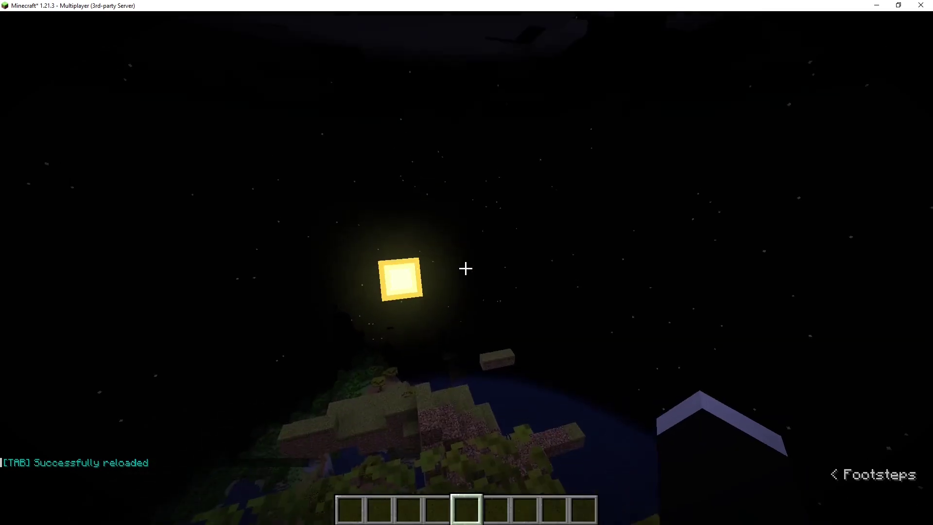
{"action": "key", "text": "F5"}
{"action": "key", "text": "F5"}
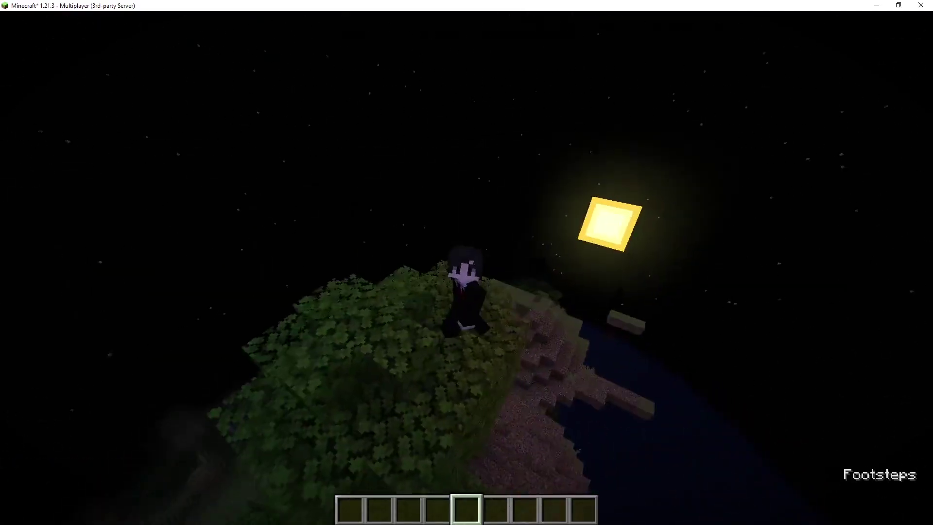
{"action": "key", "text": "F5"}
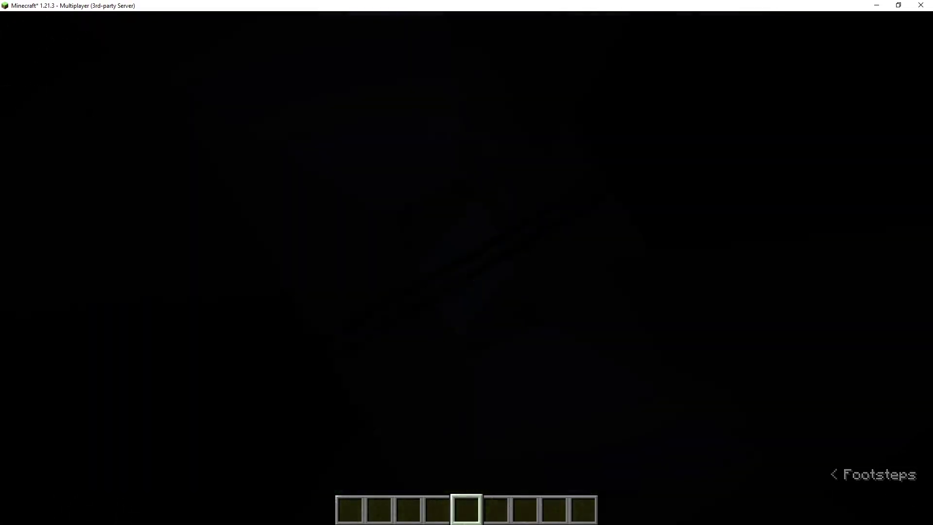